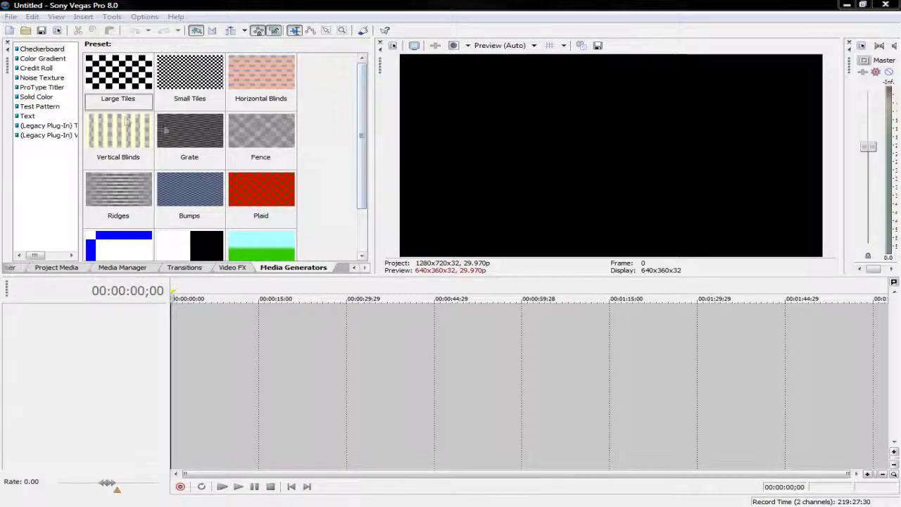
# Step: Browse the media generators and drag the White Solid Color preset onto a new video track
pyautogui.moveTo(361, 130)
pyautogui.mouseDown()
pyautogui.moveTo(363, 180)
pyautogui.moveTo(364, 114)
pyautogui.mouseUp()
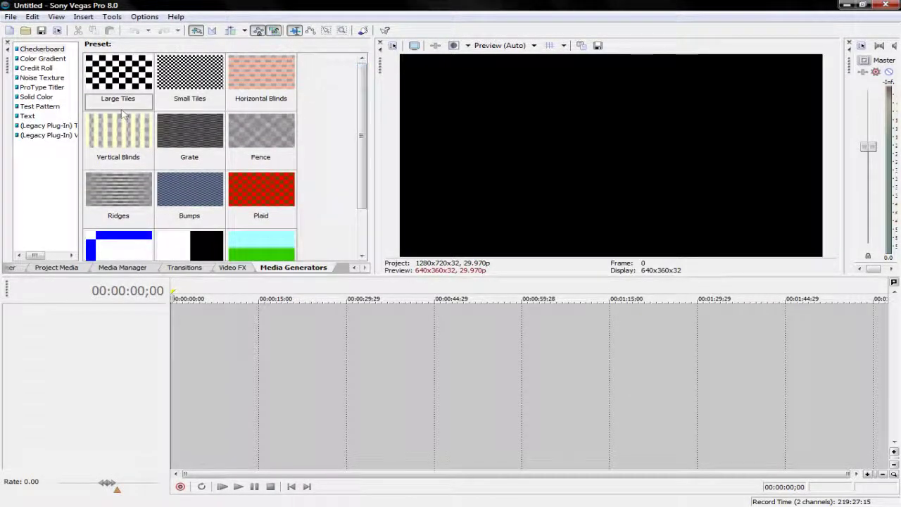
pyautogui.click(35, 68)
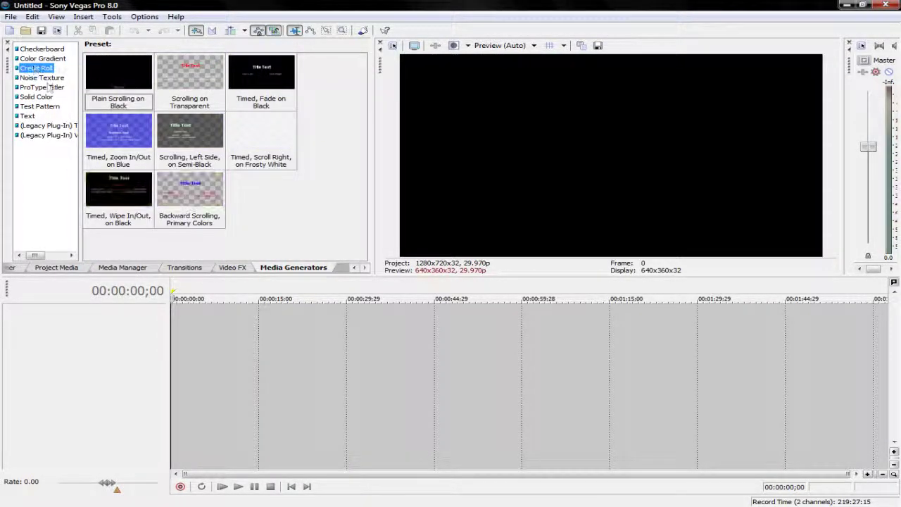
pyautogui.click(37, 78)
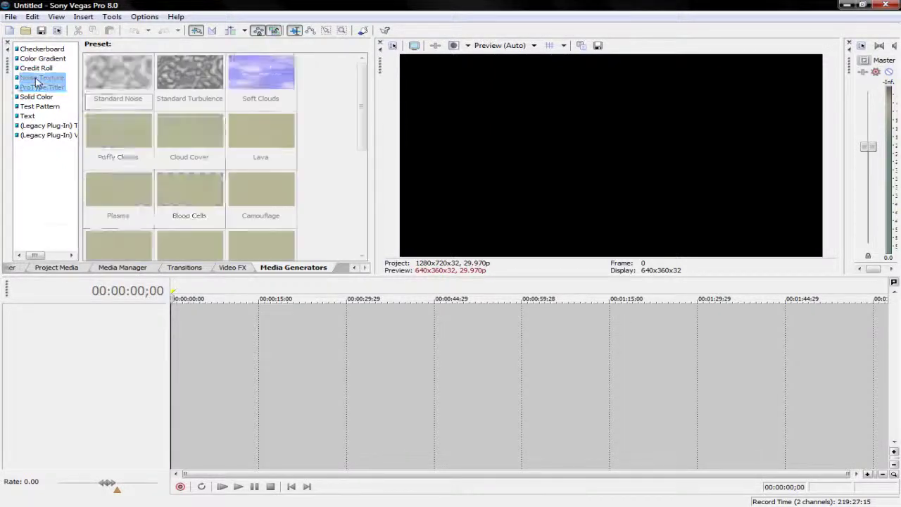
pyautogui.click(42, 50)
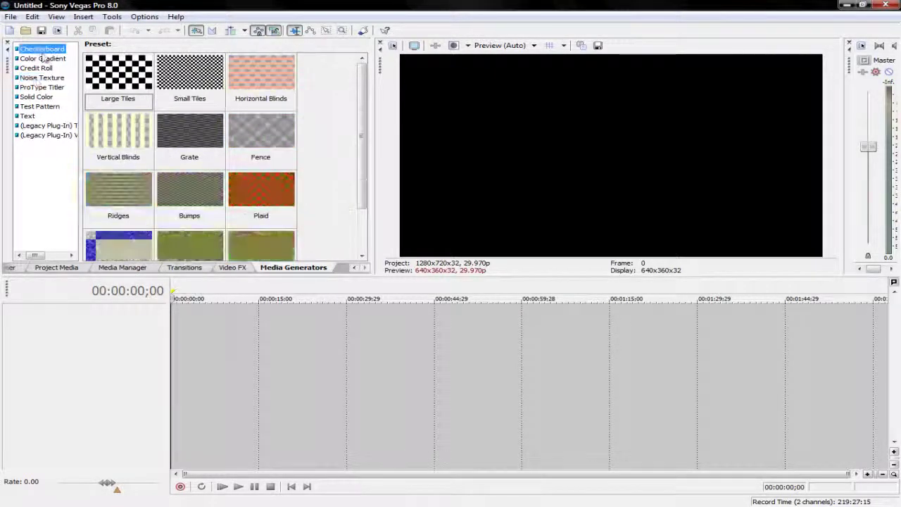
pyautogui.click(35, 97)
pyautogui.moveTo(121, 75); pyautogui.dragTo(179, 313)
pyautogui.click(456, 208)
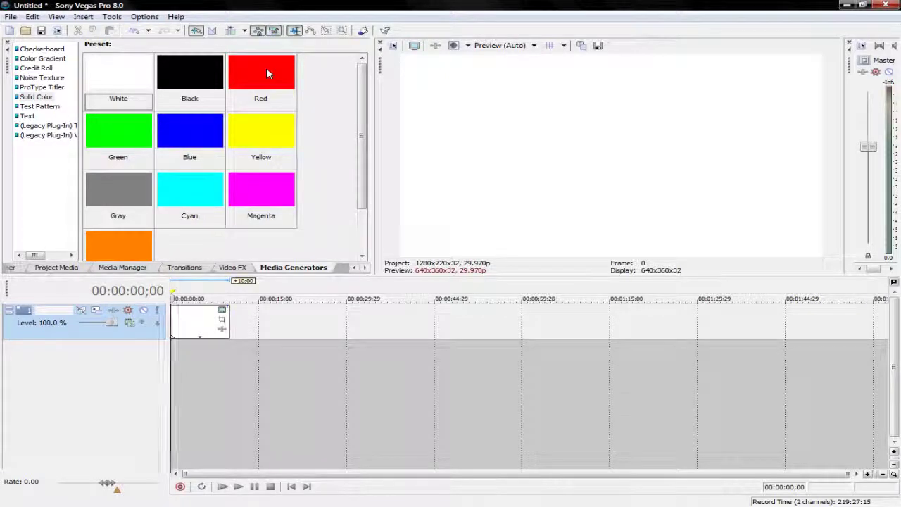
# Step: Replace the white clip with a black Solid Color clip
pyautogui.click(184, 322)
pyautogui.press('Delete')
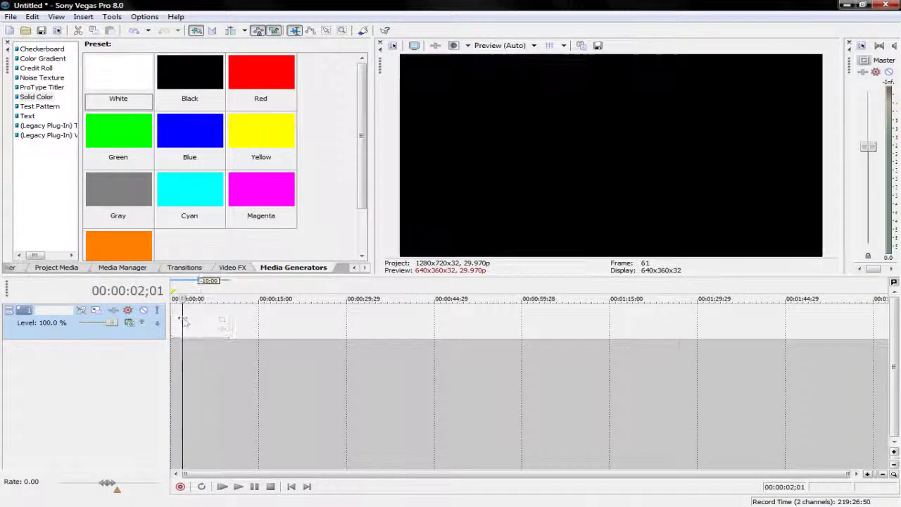
pyautogui.moveTo(204, 85); pyautogui.dragTo(169, 332)
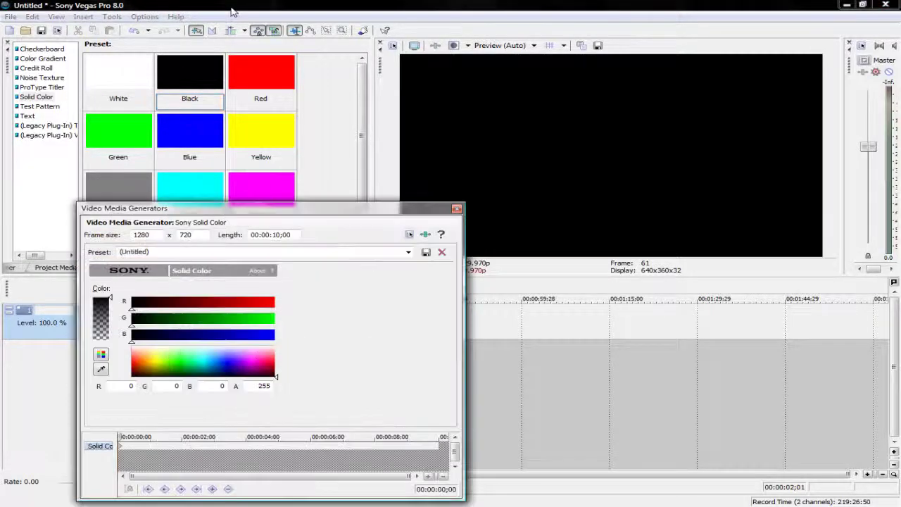
pyautogui.click(459, 205)
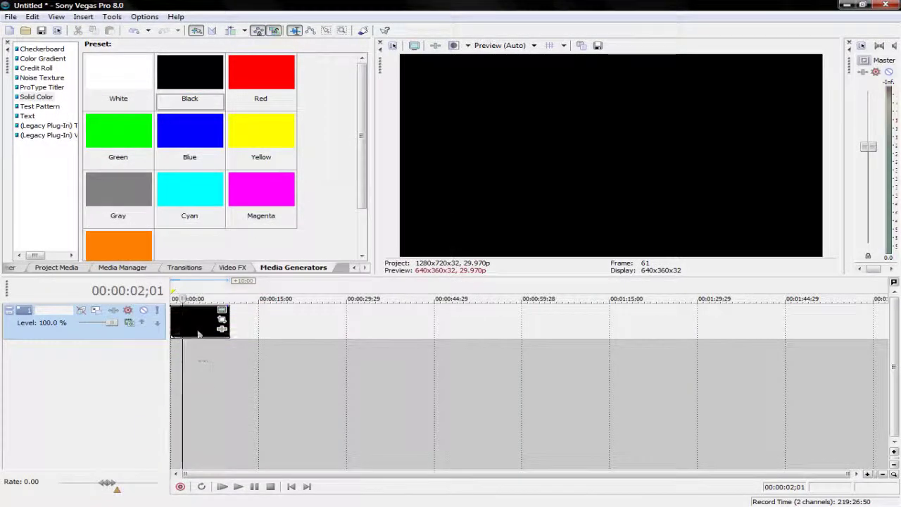
# Step: Insert a new top video track and place a red Solid Color clip on it
pyautogui.hotkey('ctrl', 'shift', 'q')
pyautogui.click(266, 88)
pyautogui.moveTo(274, 128); pyautogui.dragTo(176, 321)
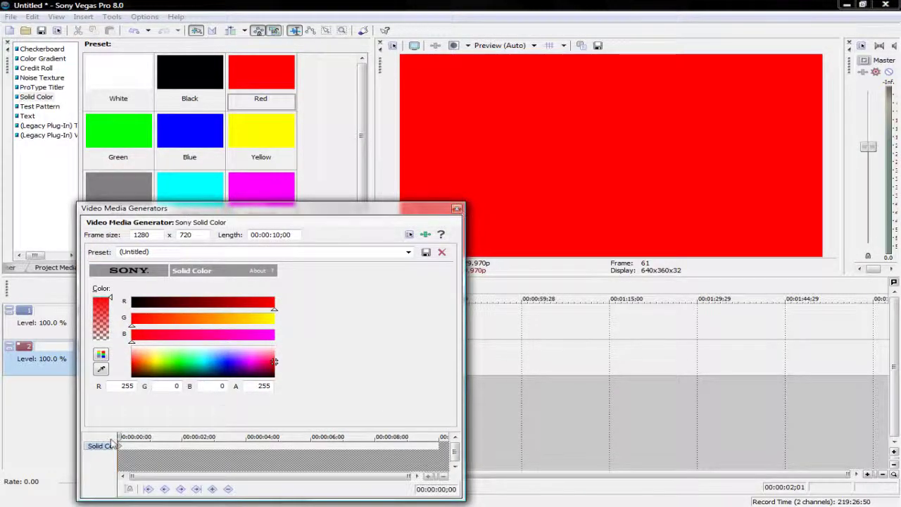
pyautogui.click(456, 208)
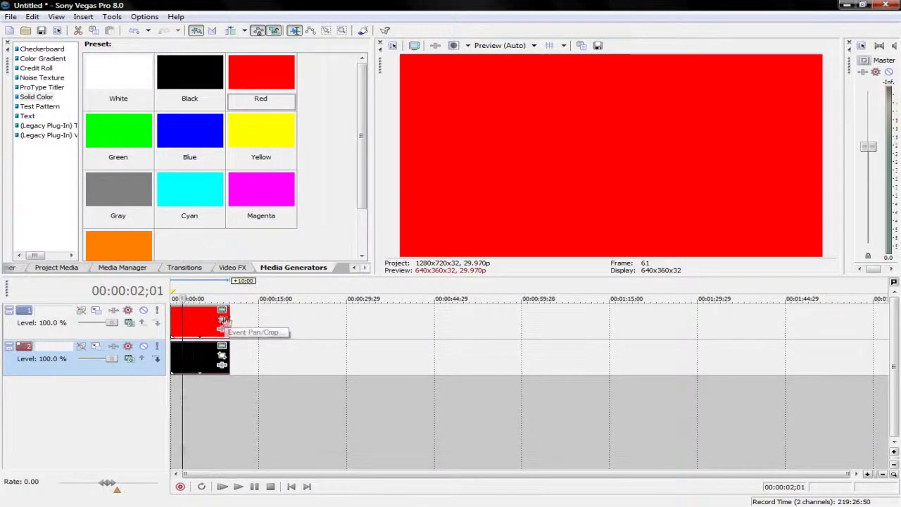
pyautogui.click(222, 319)
# Step: Enable the red clip's mask and draw a thin vertical strip with the Anchor tool
pyautogui.click(10, 421)
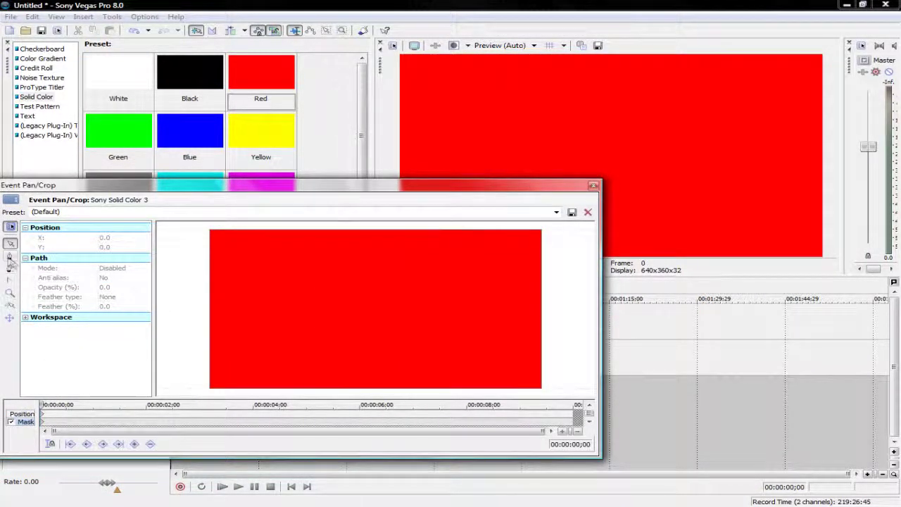
pyautogui.click(9, 255)
pyautogui.click(340, 242)
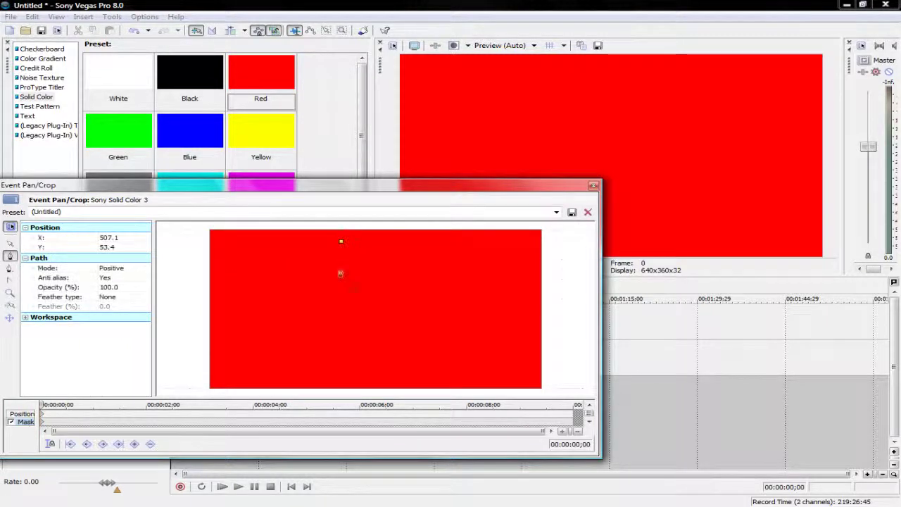
pyautogui.click(342, 367)
pyautogui.click(354, 246)
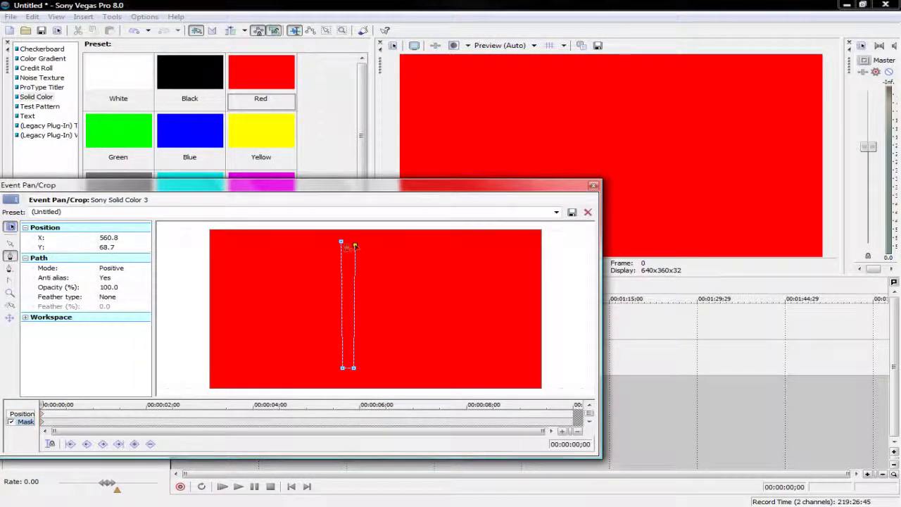
pyautogui.click(341, 241)
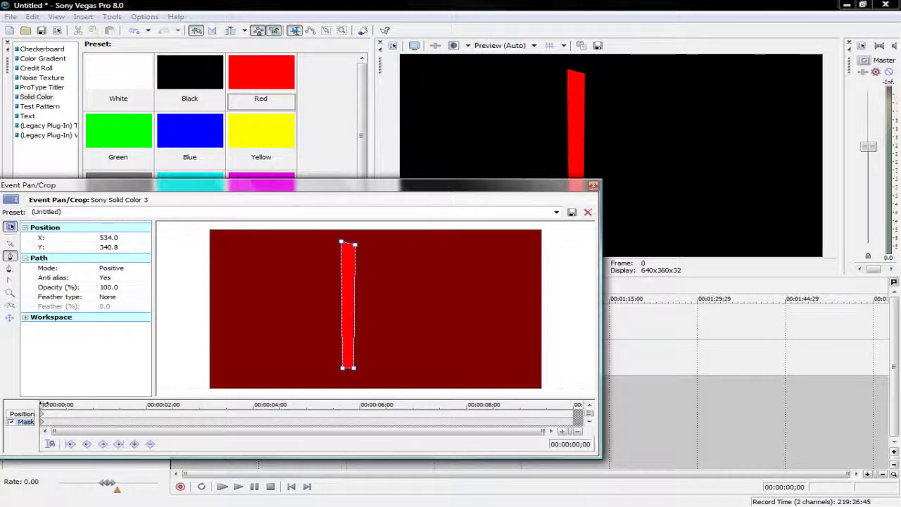
# Step: Keyframe the strip moved right and tilted at one second, and repositioned at half a second
pyautogui.moveTo(56, 405); pyautogui.dragTo(95, 405)
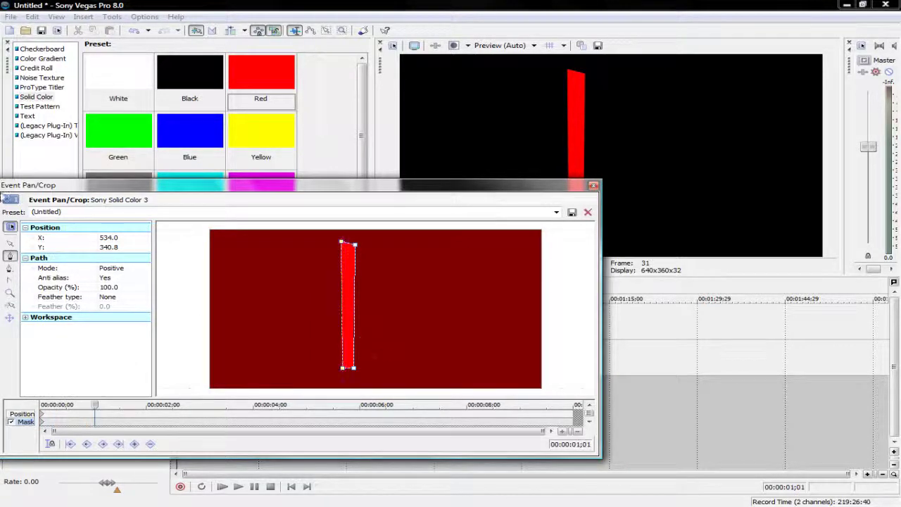
pyautogui.click(10, 242)
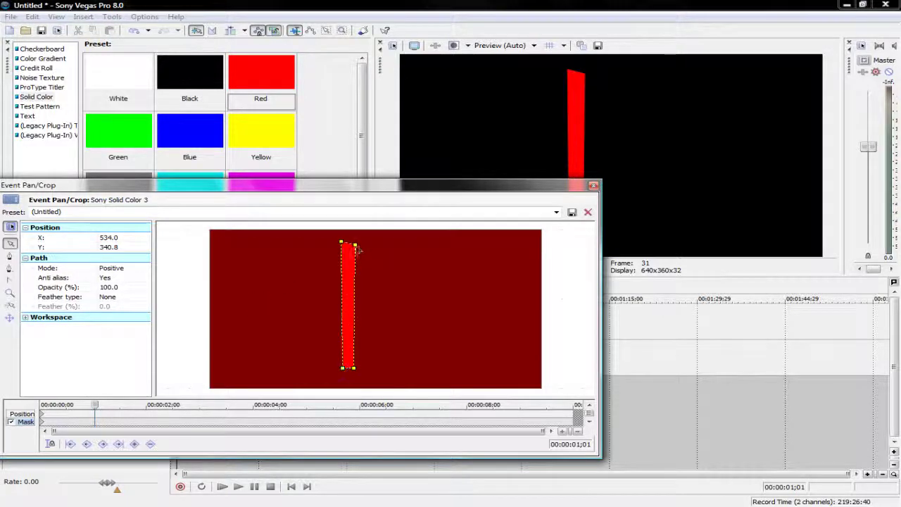
pyautogui.moveTo(354, 246); pyautogui.dragTo(388, 258)
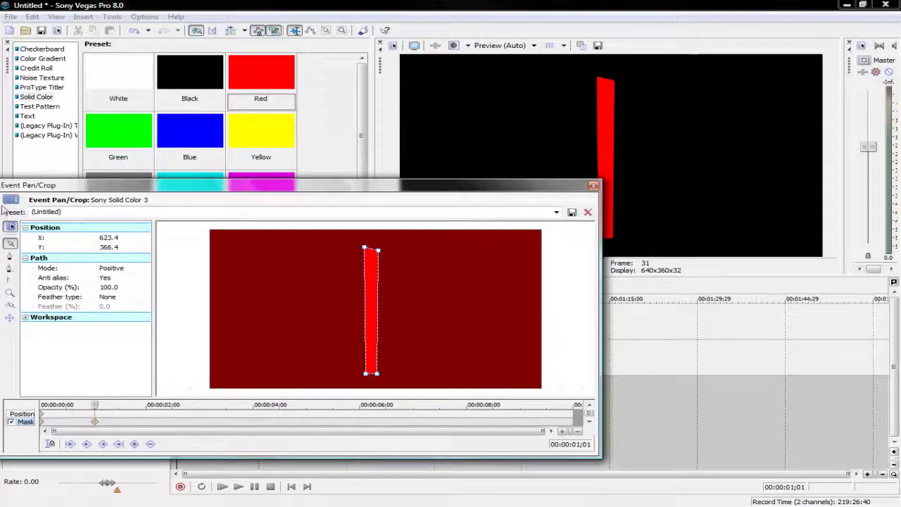
pyautogui.moveTo(378, 250); pyautogui.dragTo(395, 258)
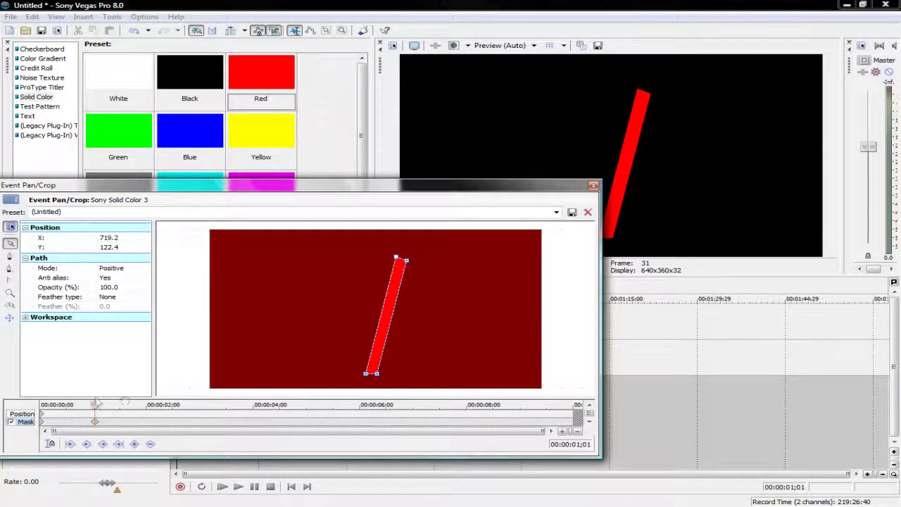
pyautogui.moveTo(95, 405); pyautogui.dragTo(62, 405)
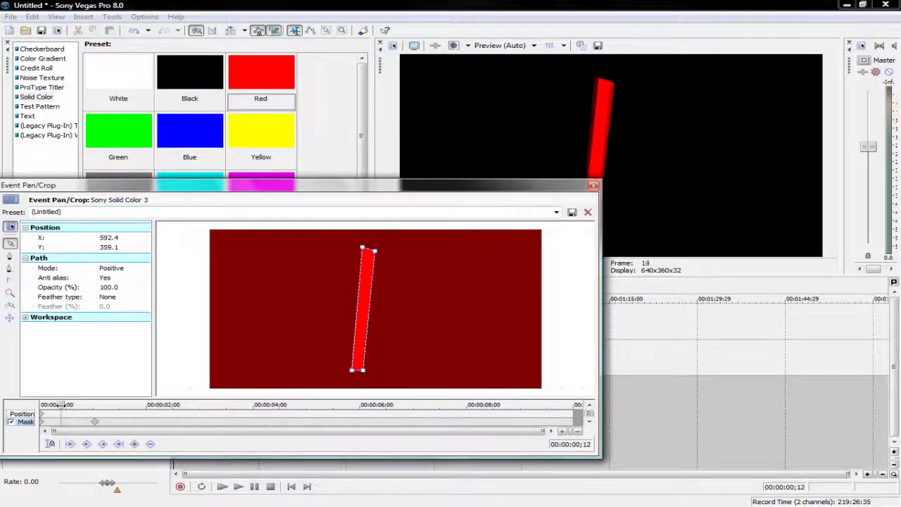
pyautogui.moveTo(354, 243); pyautogui.dragTo(374, 246)
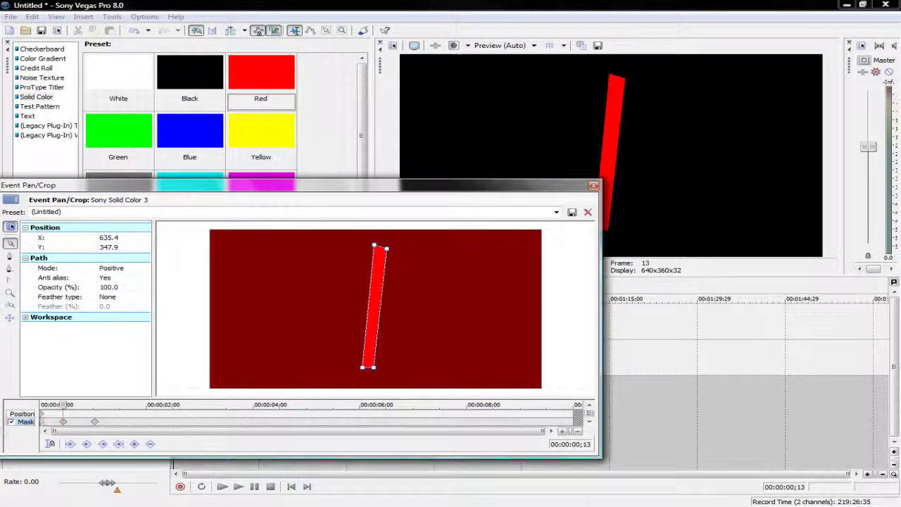
pyautogui.moveTo(62, 405); pyautogui.dragTo(119, 405)
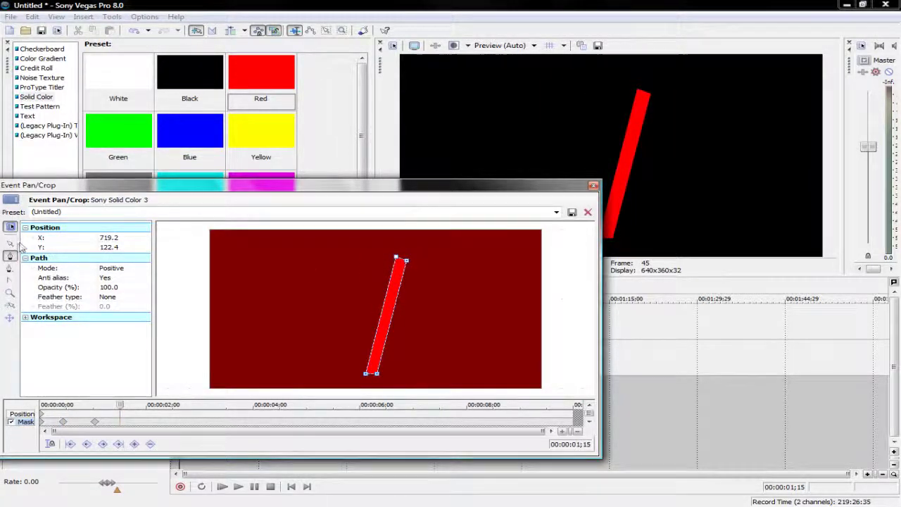
# Step: At 00:00:02;21, swing the strip's top far left into a thin diagonal blade, then play
pyautogui.moveTo(406, 260); pyautogui.dragTo(326, 273)
pyautogui.click(184, 406)
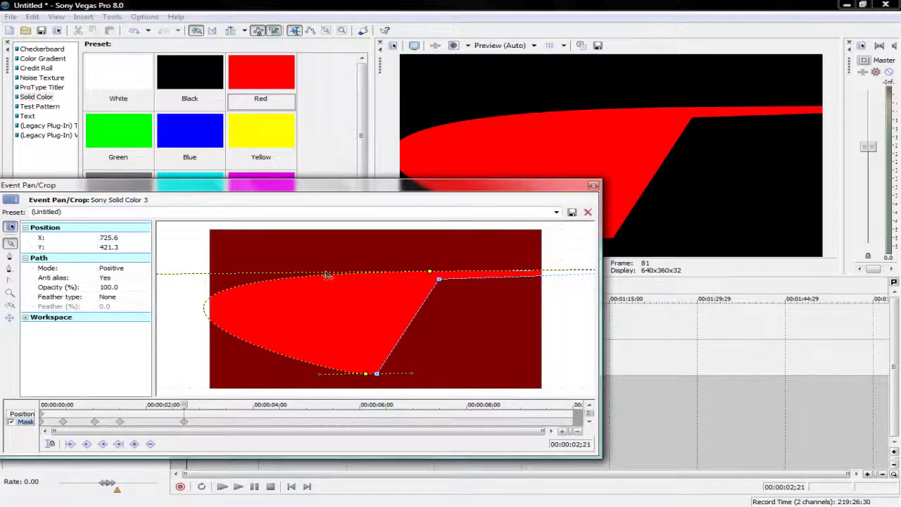
pyautogui.hotkey('ctrl', 'z')
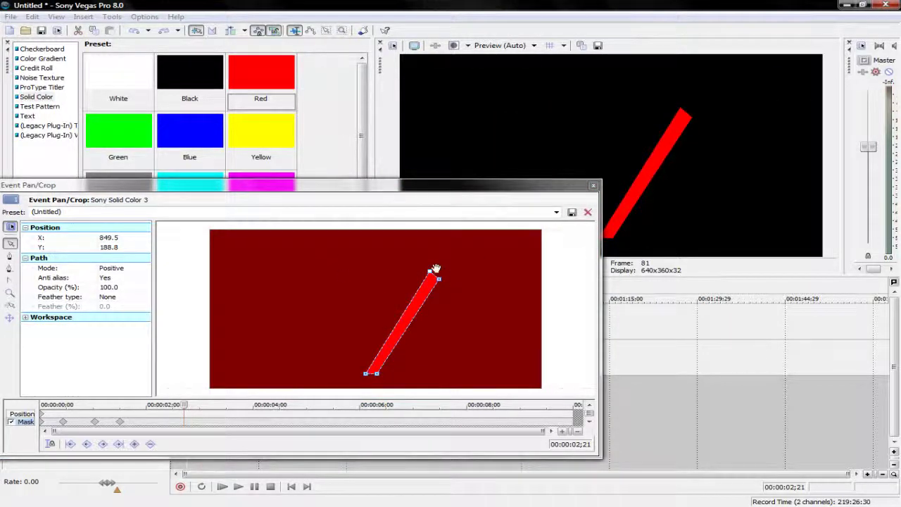
pyautogui.moveTo(430, 272); pyautogui.dragTo(264, 281)
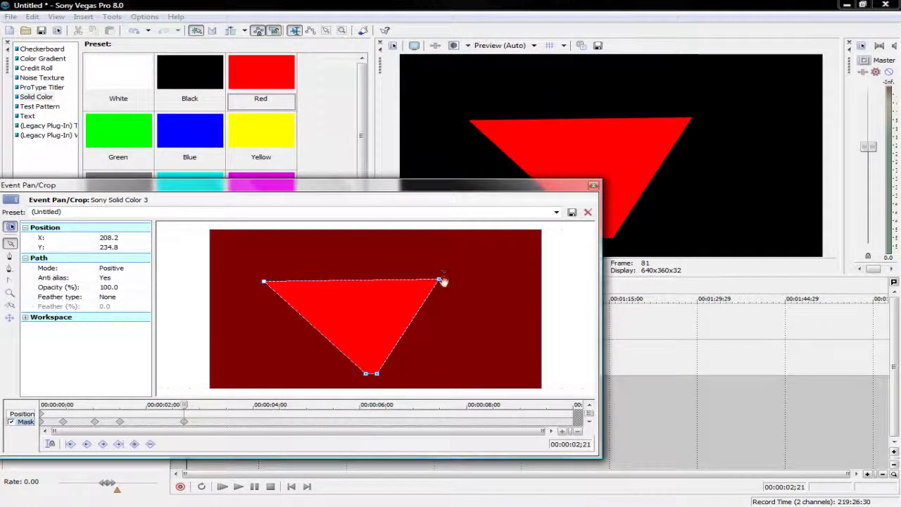
pyautogui.moveTo(439, 283); pyautogui.dragTo(277, 282)
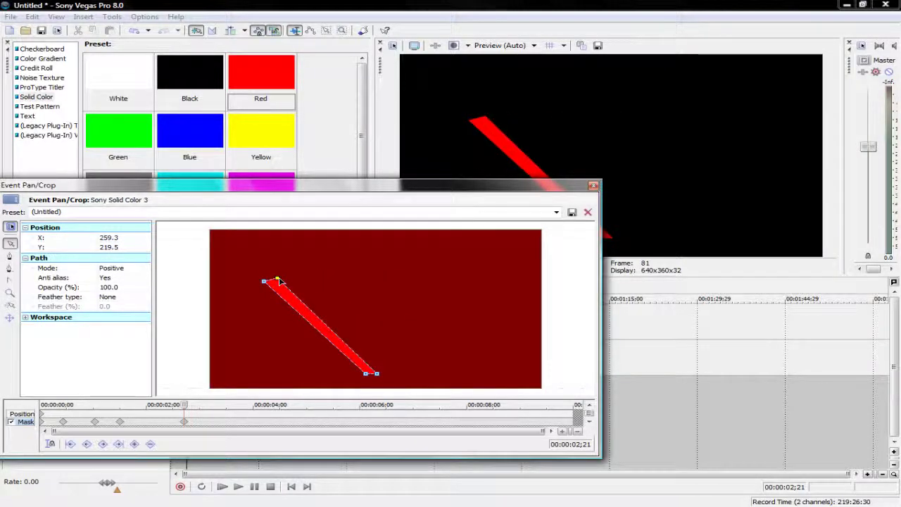
pyautogui.click(594, 185)
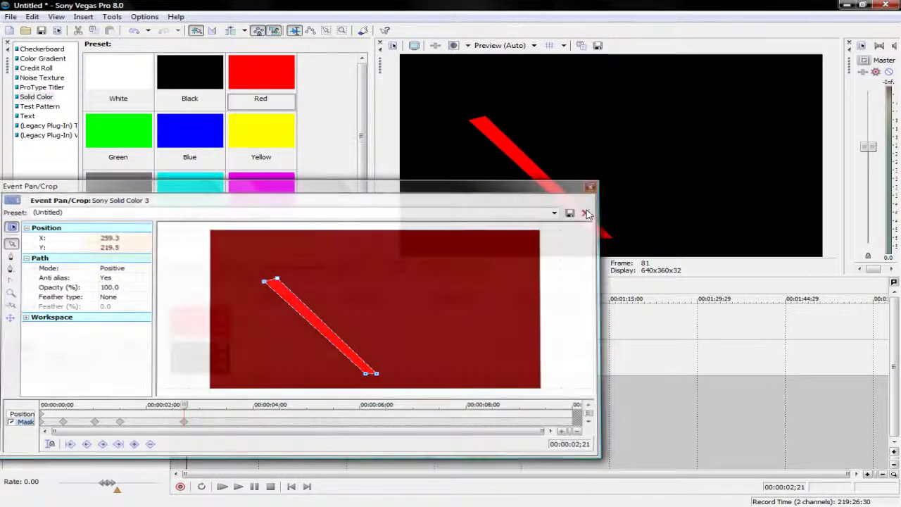
pyautogui.press('space')
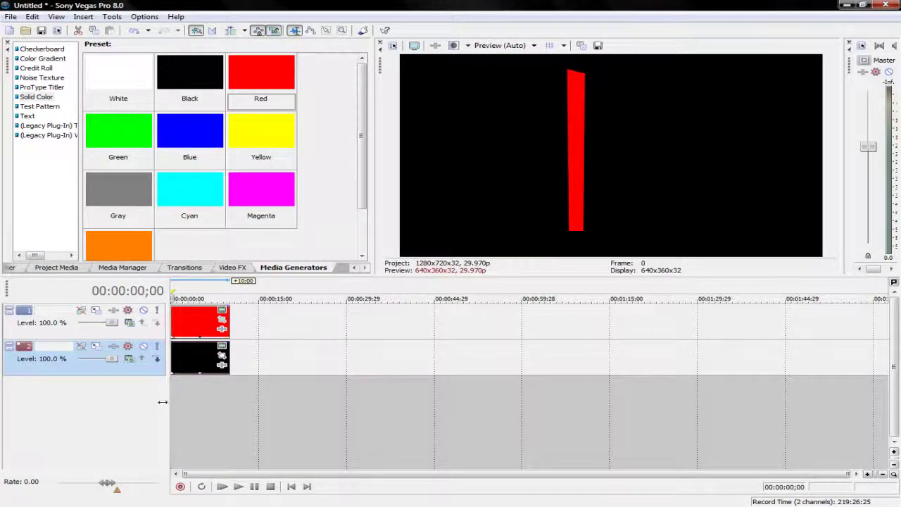
# Step: Stop playback and remove a stray white clip from track 2
pyautogui.press('Return')
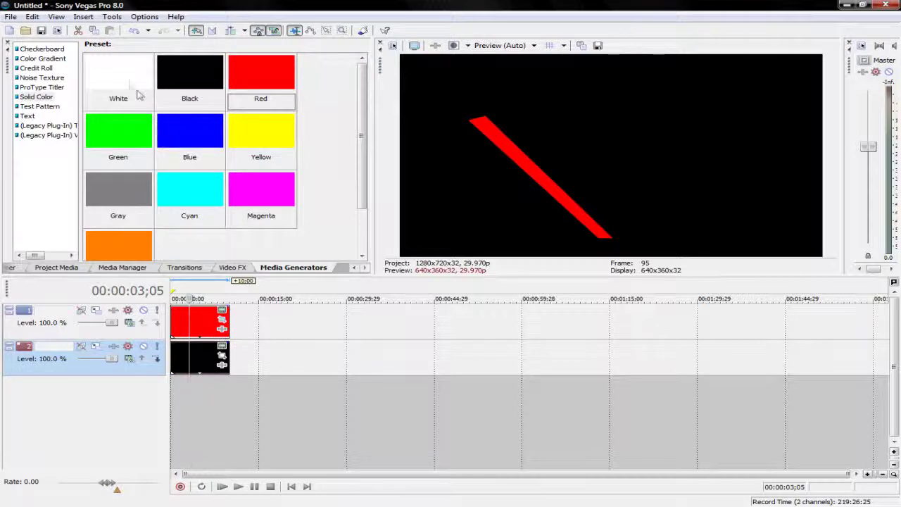
pyautogui.moveTo(198, 361); pyautogui.dragTo(190, 357)
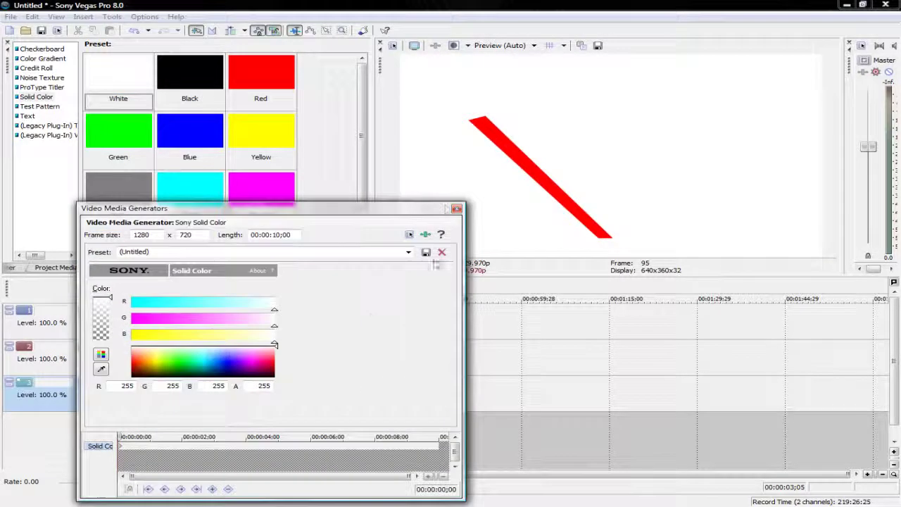
pyautogui.click(456, 209)
pyautogui.press('Delete')
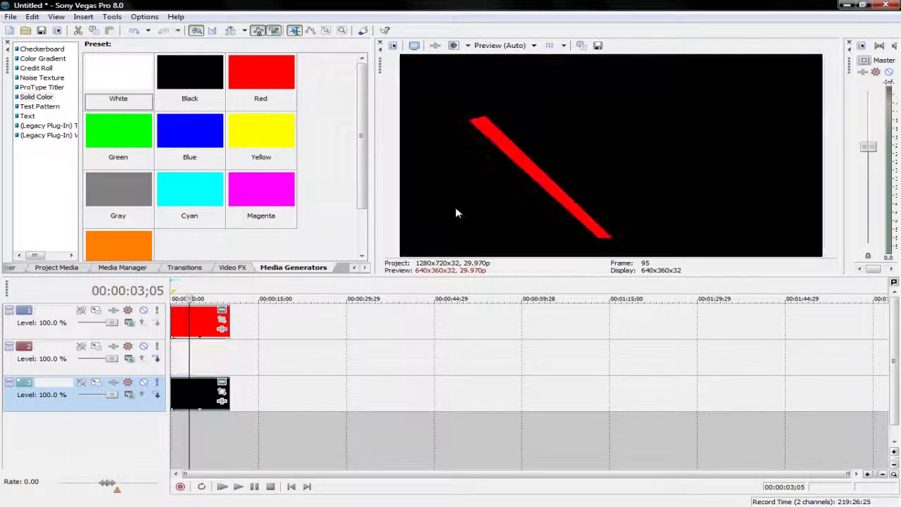
# Step: Copy the red bar clip from track 1 and paste it onto track 2 as a new copy
pyautogui.click(196, 320)
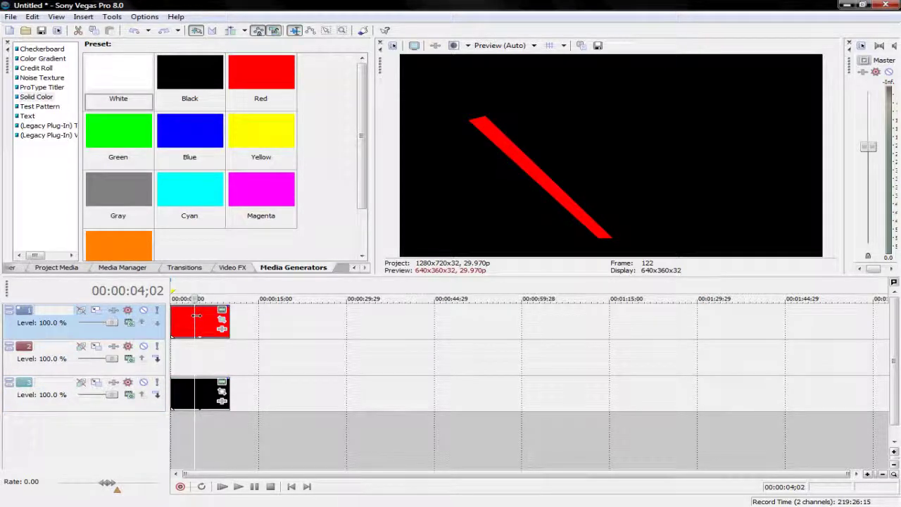
pyautogui.hotkey('ctrl', 'c')
pyautogui.click(199, 347)
pyautogui.hotkey('ctrl', 'v')
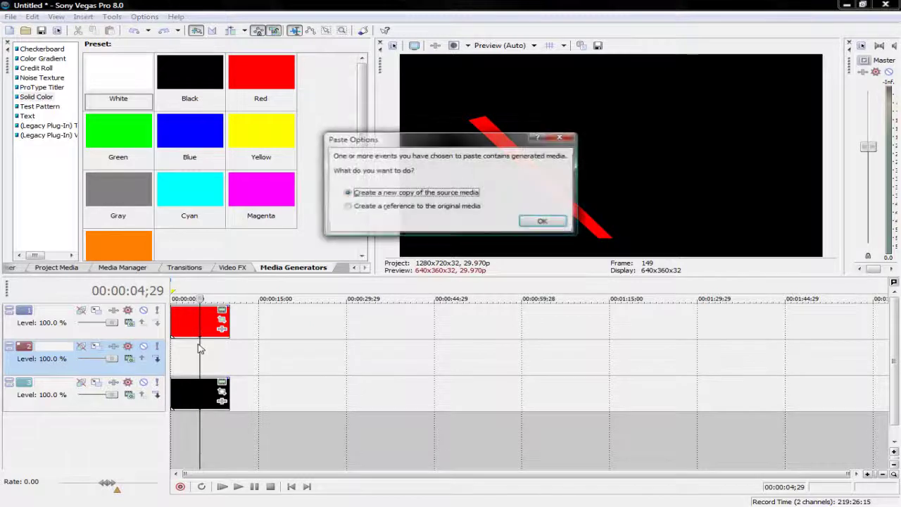
pyautogui.click(530, 221)
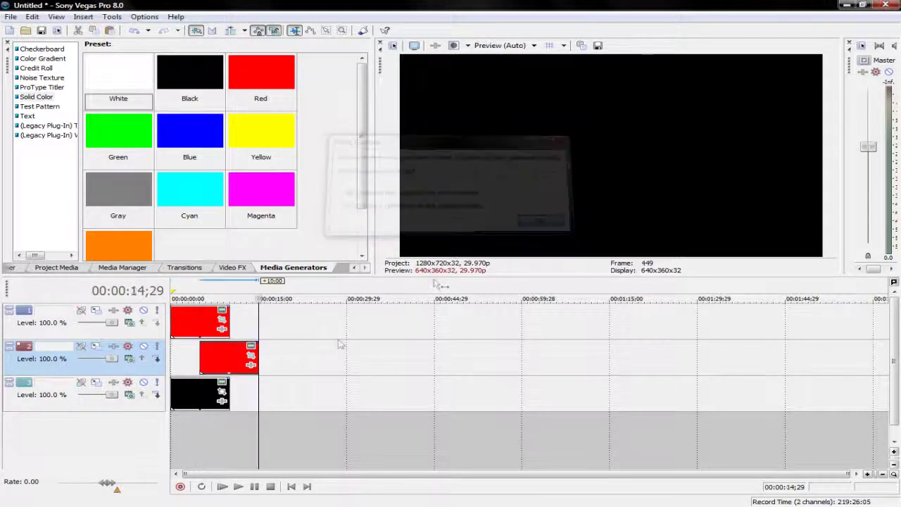
# Step: Change the track 2 copy's solid colour to white
pyautogui.click(182, 362)
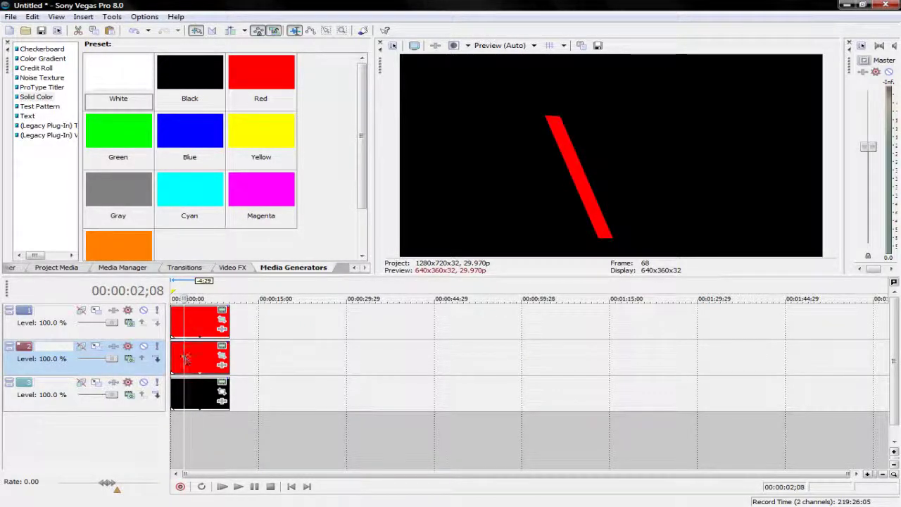
pyautogui.click(222, 345)
pyautogui.moveTo(206, 347); pyautogui.dragTo(151, 344)
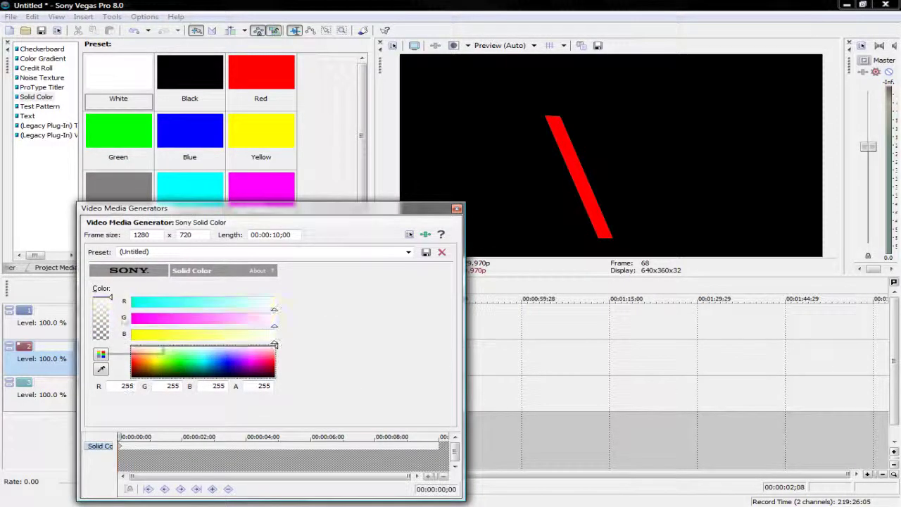
pyautogui.click(456, 210)
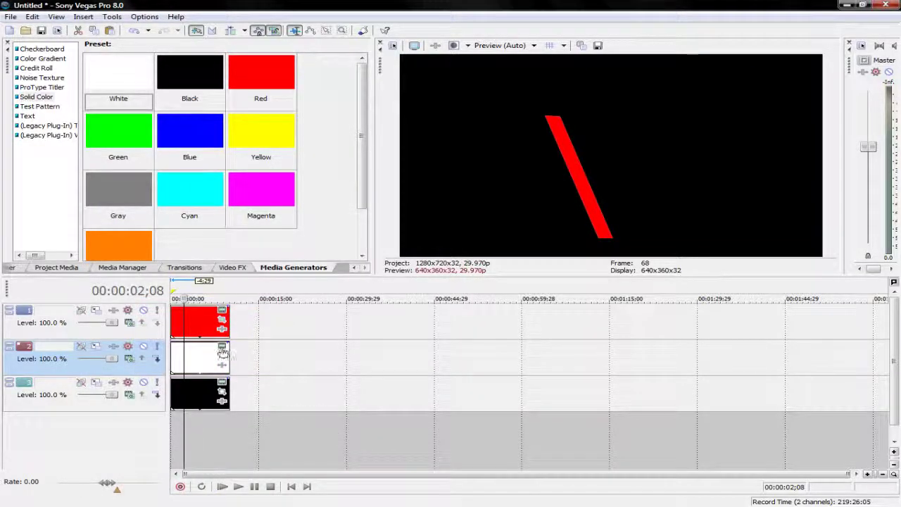
# Step: At 00:00:00;00, set the white copy's mask Feather type to Both and Feather to 20%
pyautogui.click(222, 359)
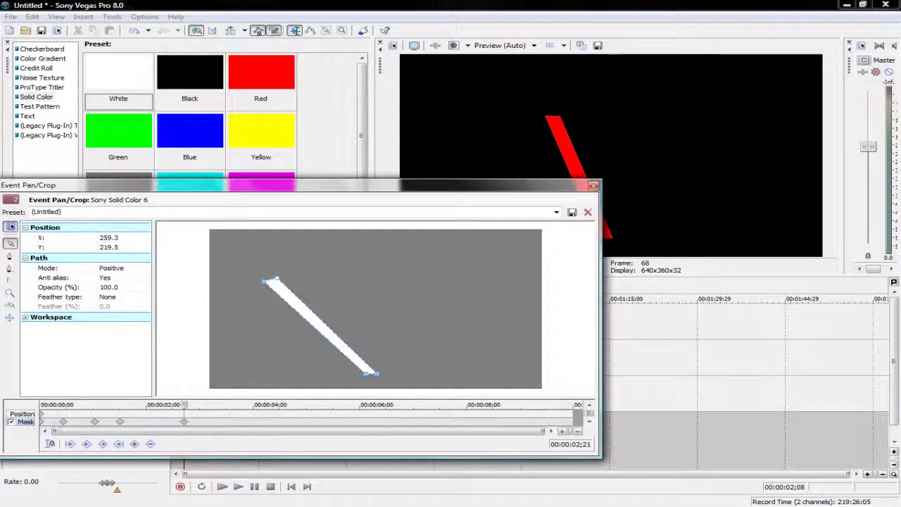
pyautogui.moveTo(184, 403); pyautogui.dragTo(43, 405)
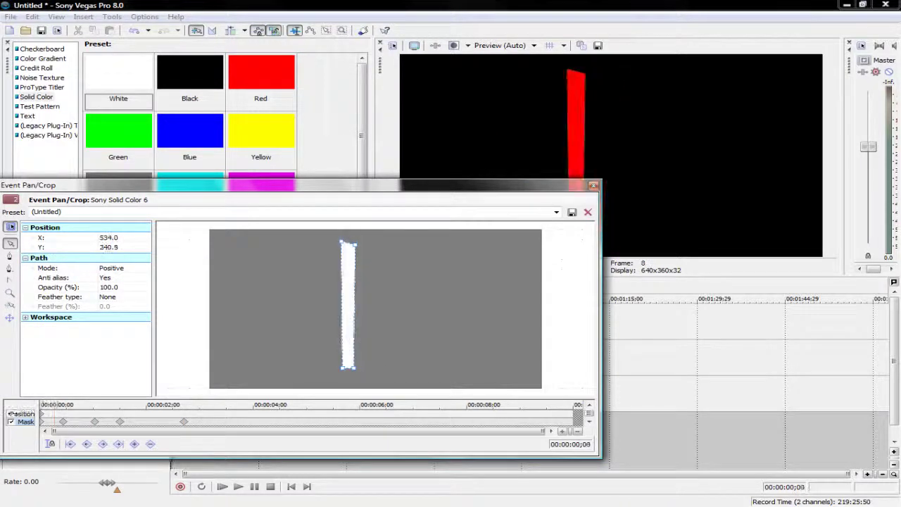
pyautogui.click(110, 296)
pyautogui.click(109, 319)
pyautogui.click(107, 308)
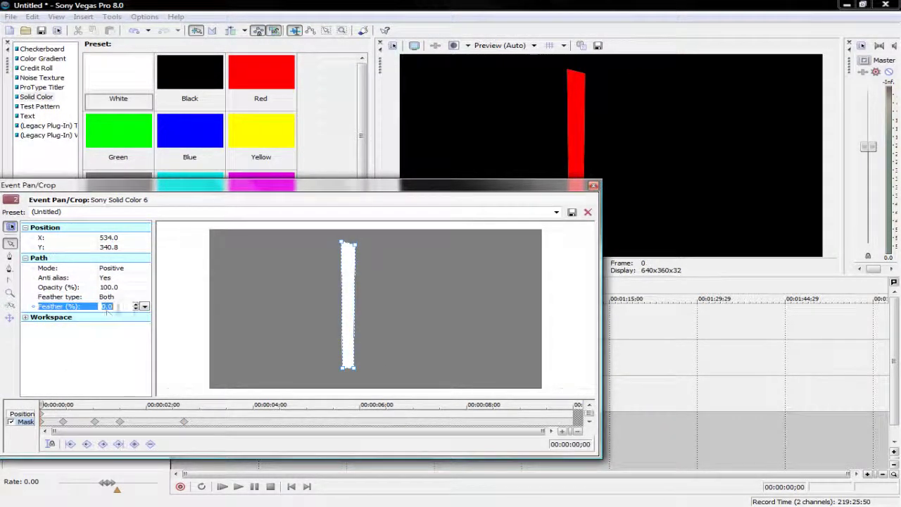
pyautogui.click(136, 304)
pyautogui.click(136, 305)
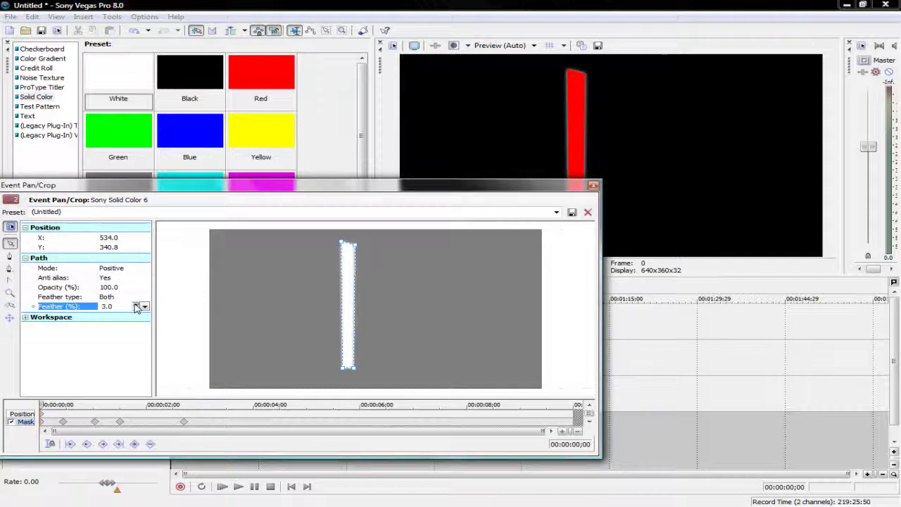
pyautogui.click(135, 304)
pyautogui.click(136, 305)
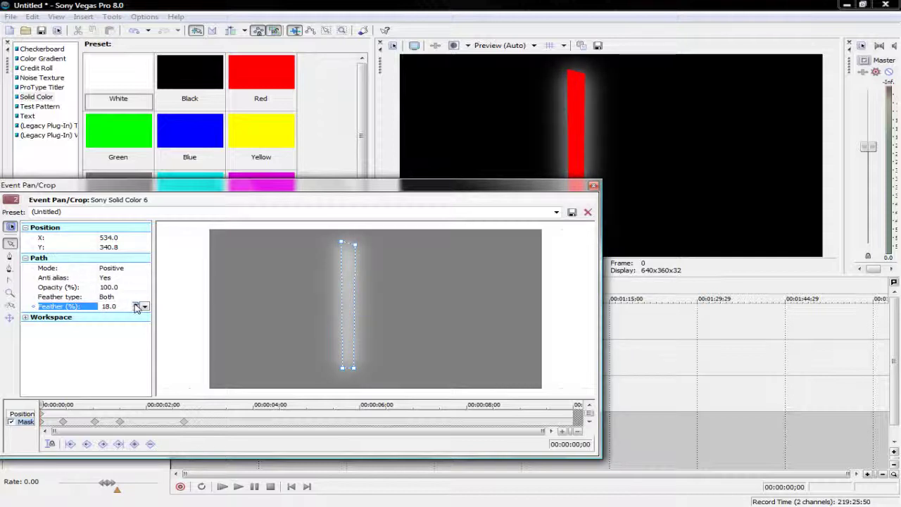
pyautogui.click(137, 308)
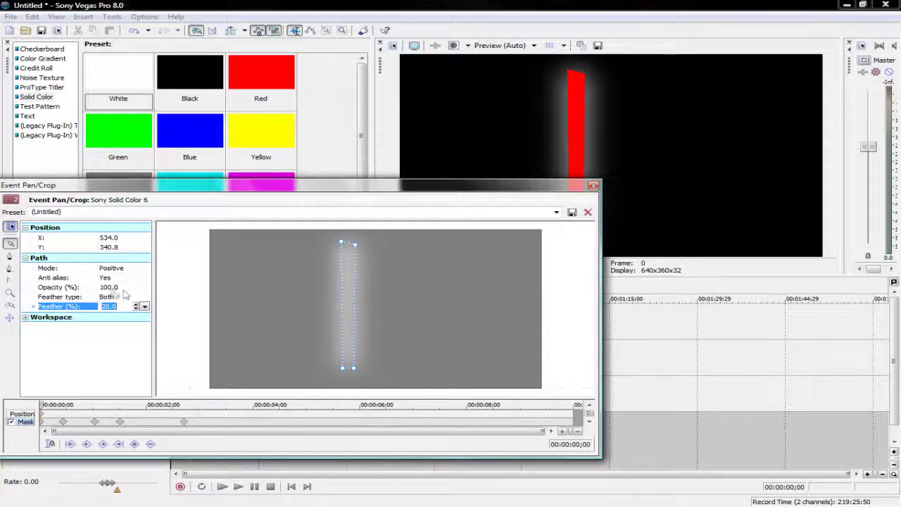
pyautogui.click(592, 187)
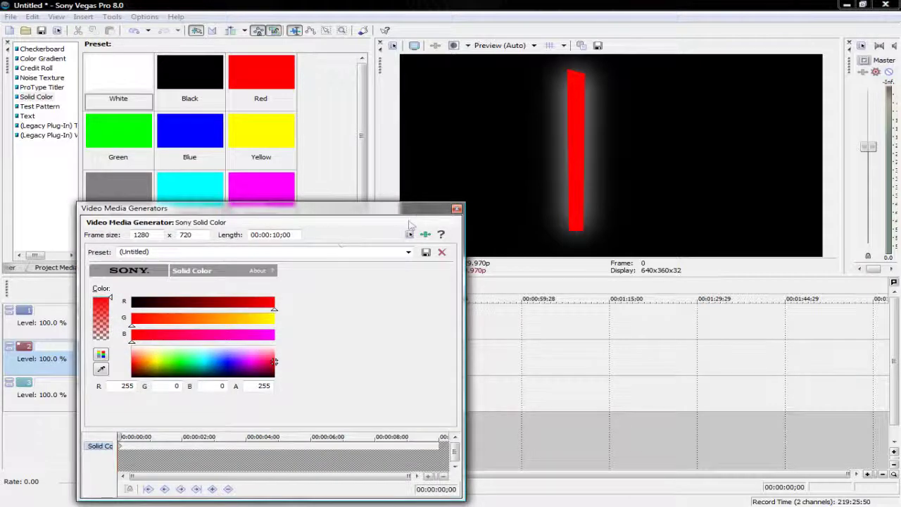
# Step: Set the red blade's mask to feather on both sides at 12%
pyautogui.click(456, 208)
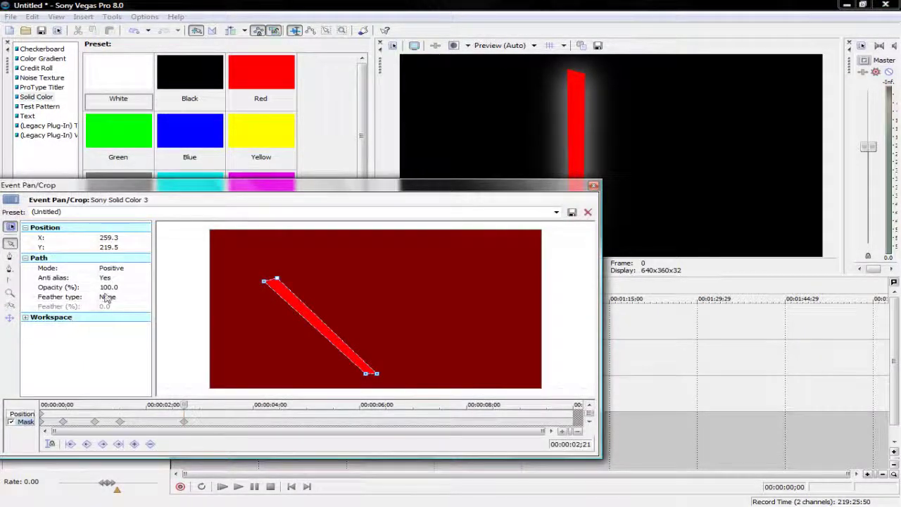
pyautogui.click(117, 297)
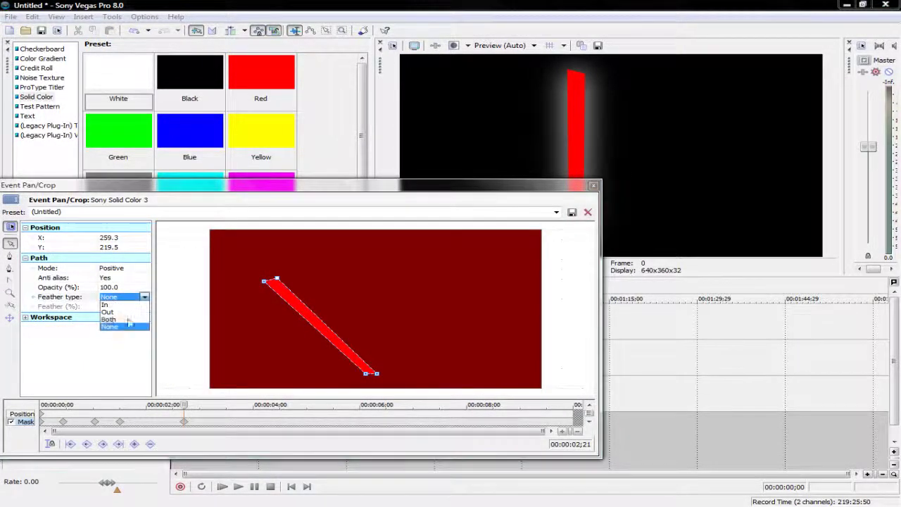
pyautogui.click(128, 319)
pyautogui.click(131, 307)
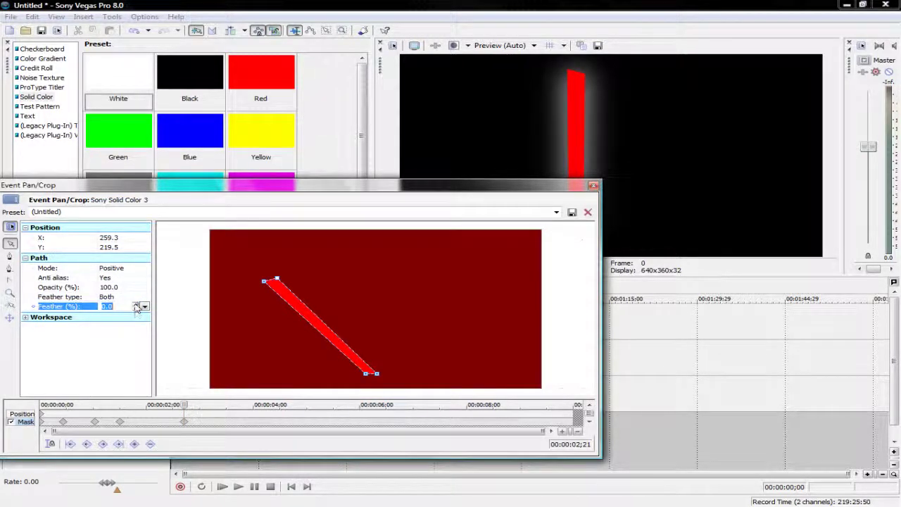
pyautogui.click(137, 307)
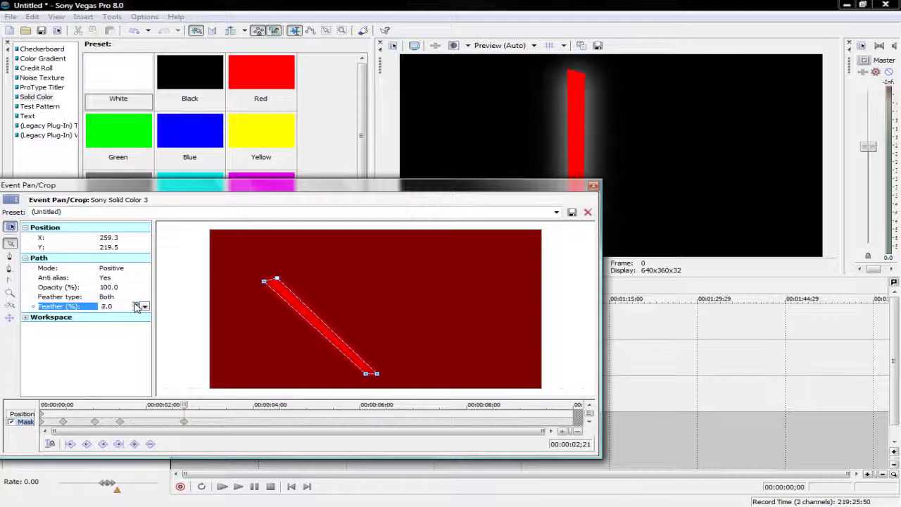
pyautogui.click(137, 307)
pyautogui.click(138, 307)
pyautogui.click(138, 307)
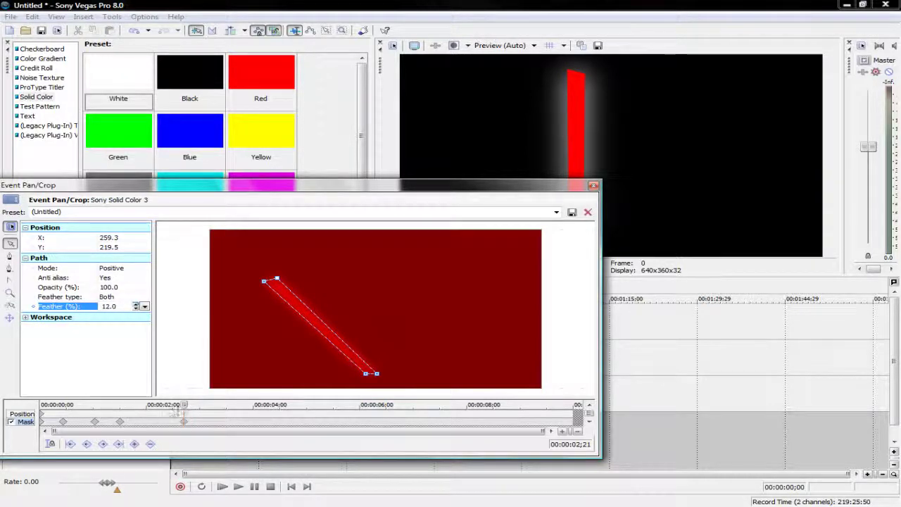
pyautogui.click(138, 307)
# Step: At an earlier point in the swing, feather the mask on both sides at 7%
pyautogui.click(120, 421)
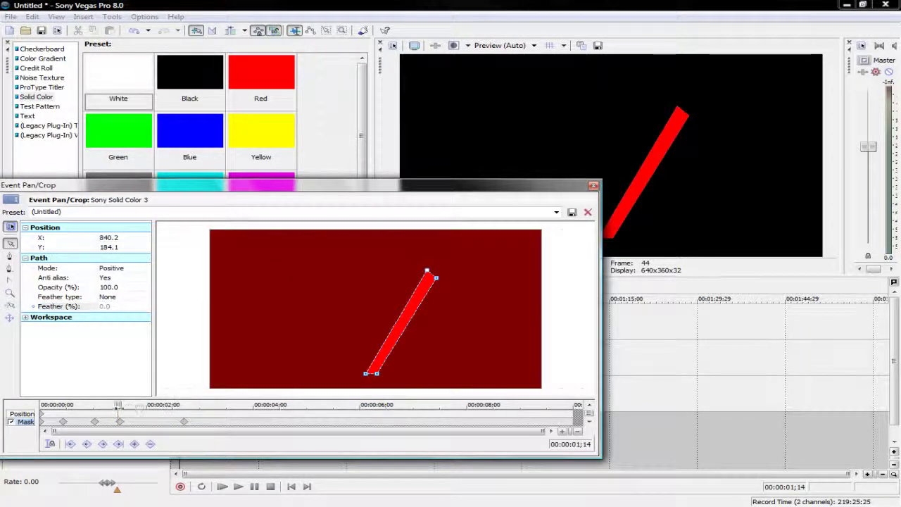
pyautogui.moveTo(118, 406); pyautogui.dragTo(64, 405)
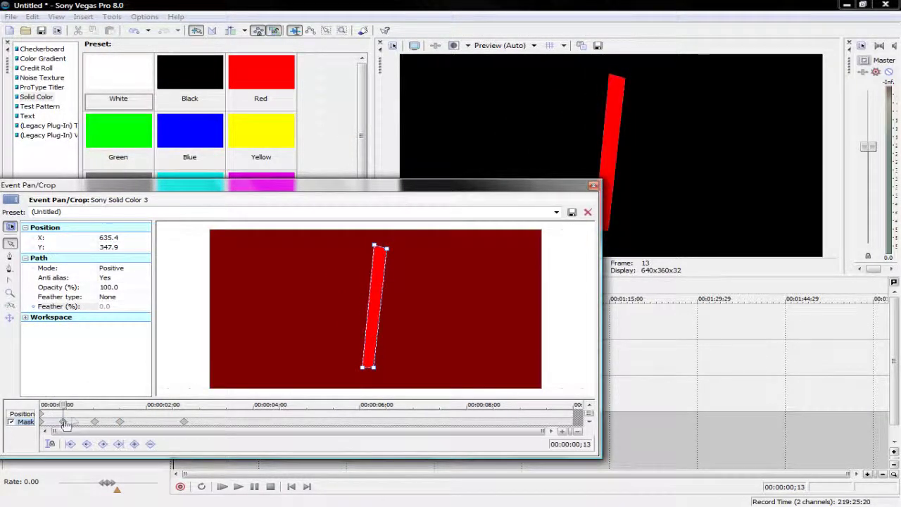
pyautogui.click(109, 296)
pyautogui.click(109, 323)
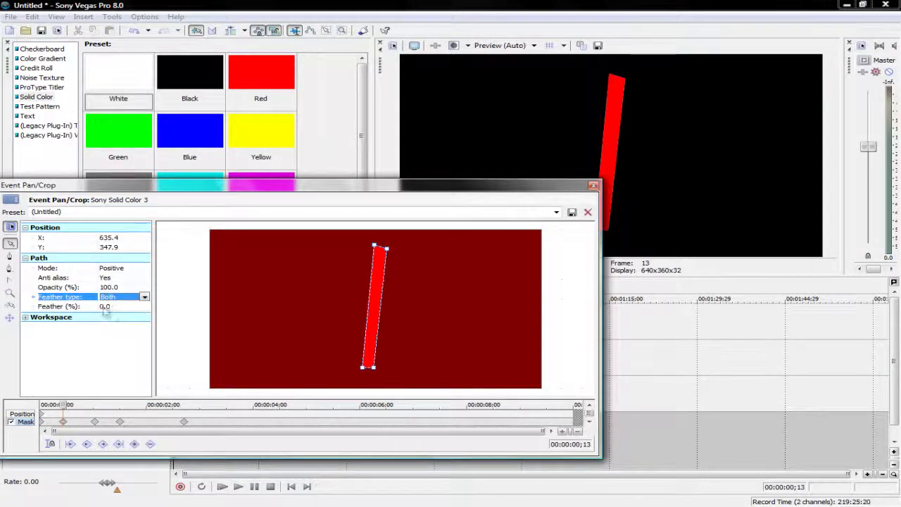
pyautogui.click(114, 307)
pyautogui.click(135, 308)
pyautogui.click(135, 307)
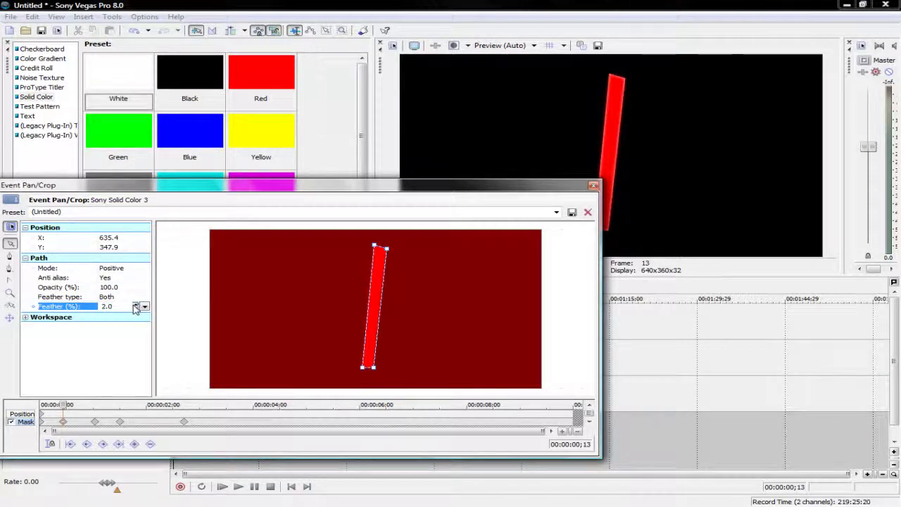
pyautogui.click(136, 309)
pyautogui.click(136, 307)
pyautogui.click(136, 307)
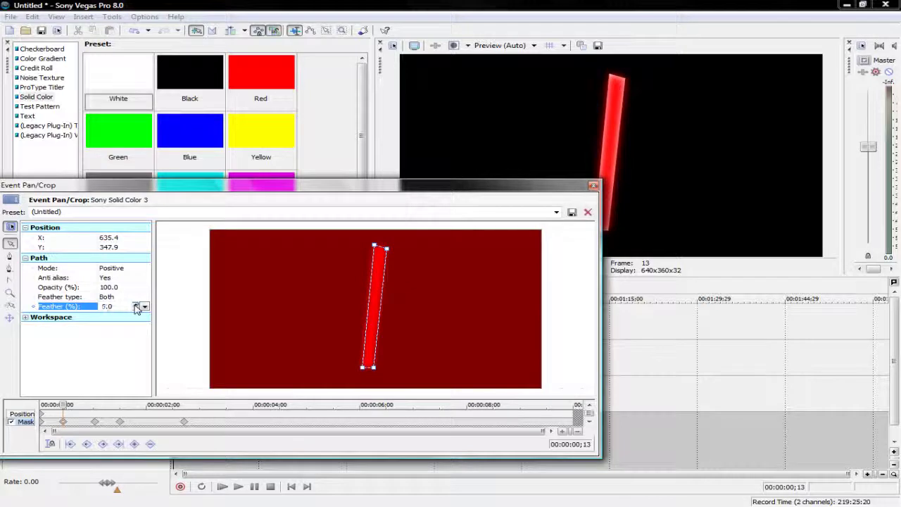
pyautogui.click(136, 307)
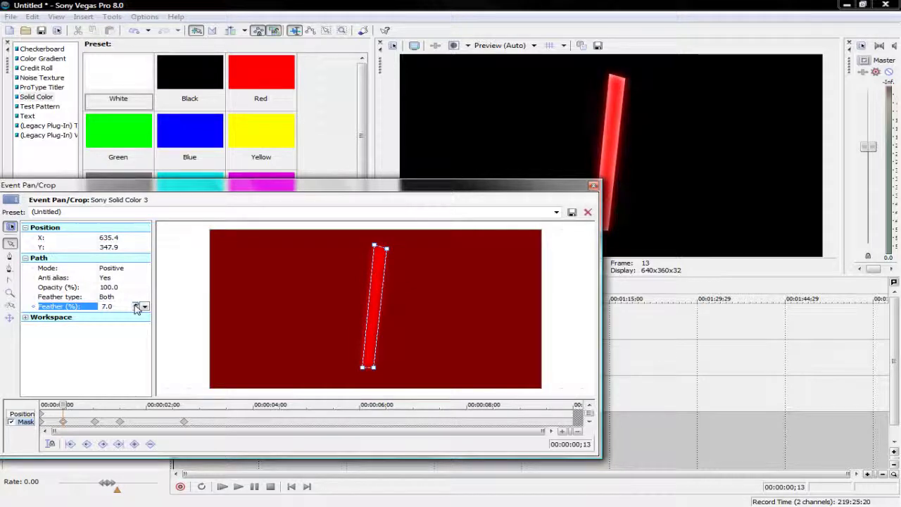
# Step: At the 1;01 keyframe, feather the mask on both sides at 8%
pyautogui.click(95, 422)
pyautogui.click(107, 296)
pyautogui.click(111, 325)
pyautogui.click(107, 307)
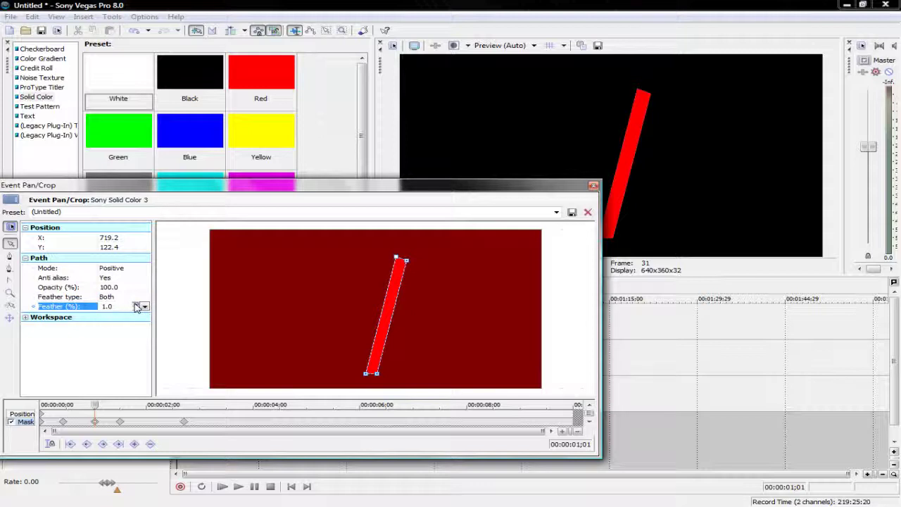
pyautogui.click(136, 307)
pyautogui.click(137, 307)
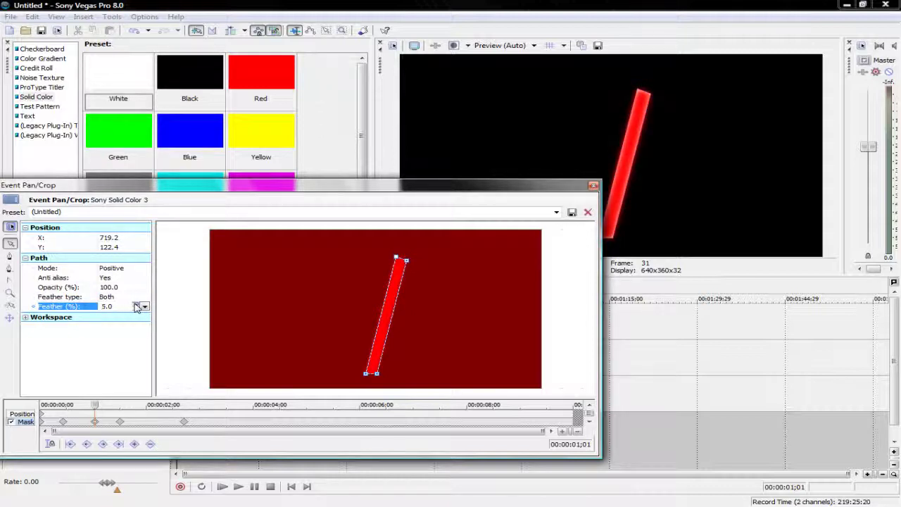
pyautogui.click(137, 307)
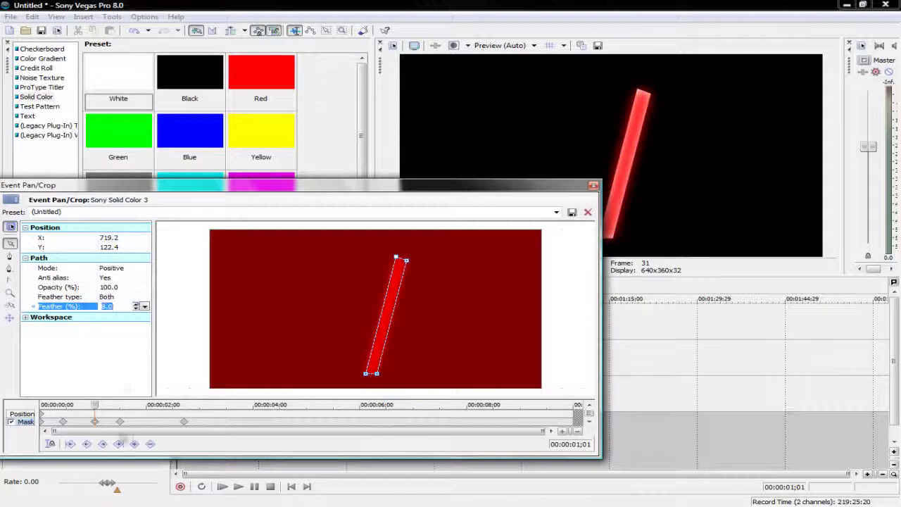
# Step: Feather the 1;15 keyframe on both sides at 8% and lower the 2;21 keyframe to 11%
pyautogui.click(120, 421)
pyautogui.click(108, 297)
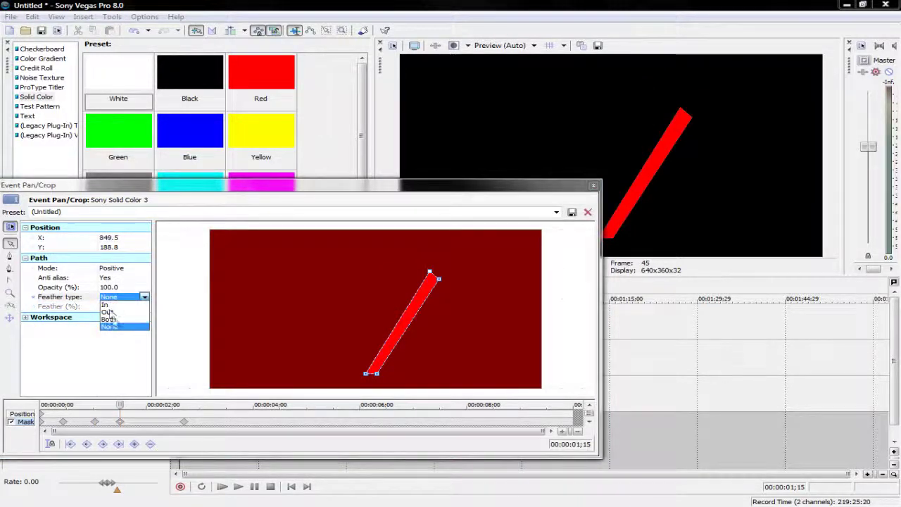
pyautogui.click(109, 326)
pyautogui.click(128, 308)
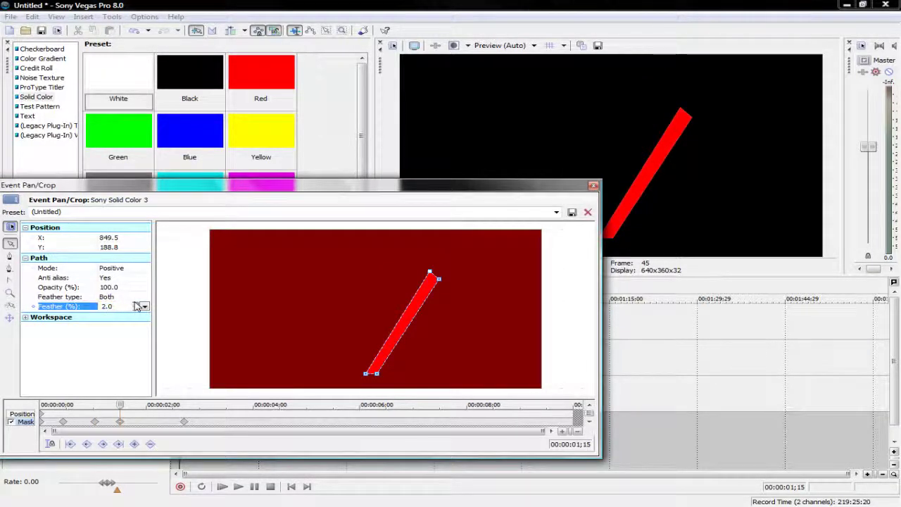
pyautogui.click(136, 306)
pyautogui.click(136, 307)
pyautogui.click(137, 306)
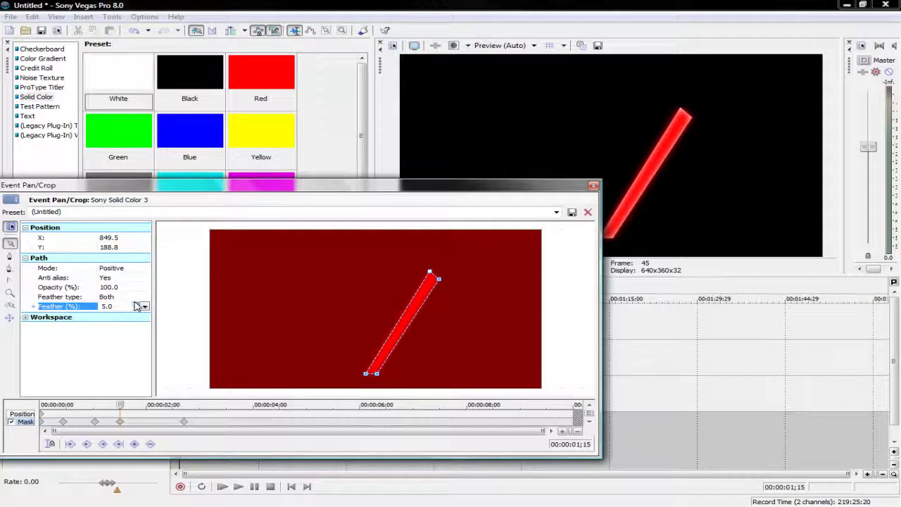
pyautogui.click(136, 307)
pyautogui.click(137, 307)
pyautogui.click(136, 307)
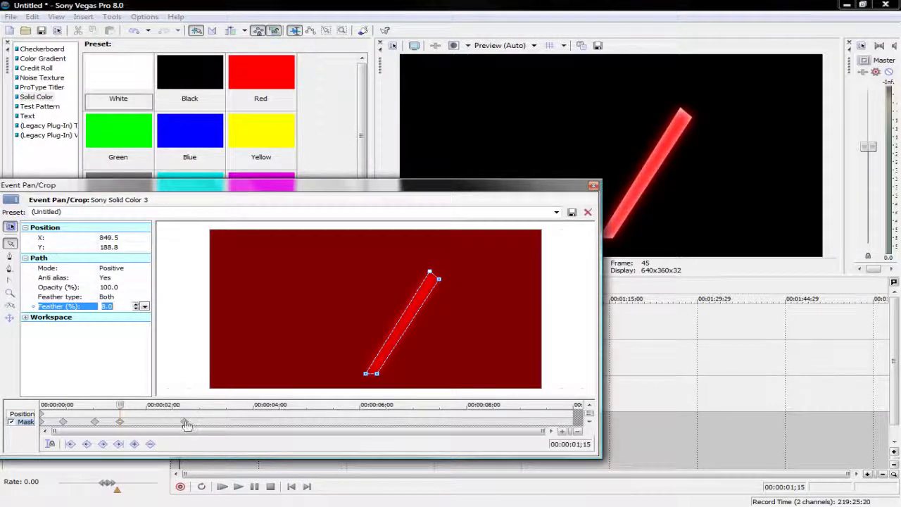
pyautogui.click(184, 422)
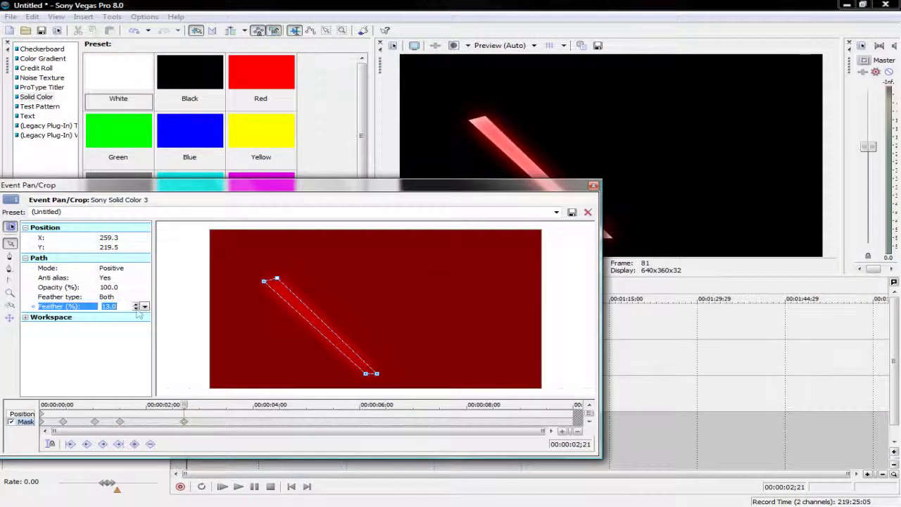
pyautogui.click(136, 309)
pyautogui.click(136, 309)
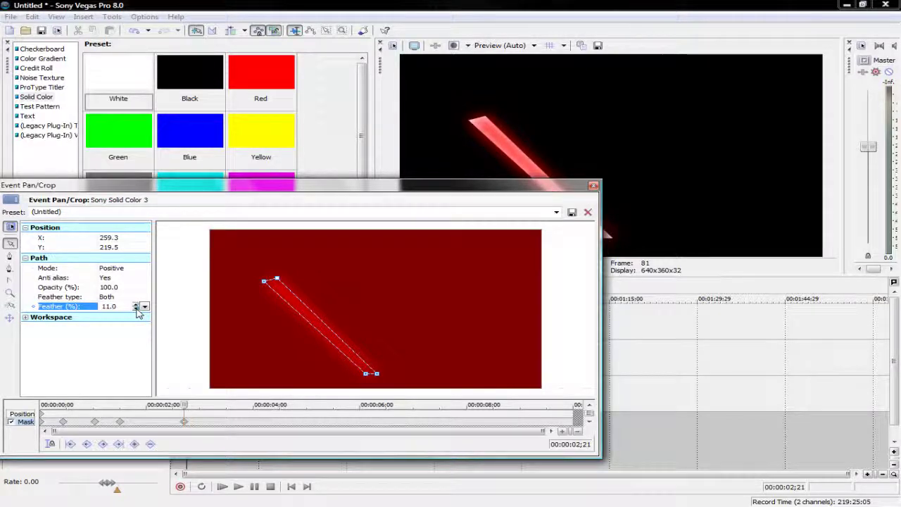
# Step: At the first keyframe, set both-sided feathering to 12% and close the mask editor
pyautogui.click(43, 421)
pyautogui.click(113, 296)
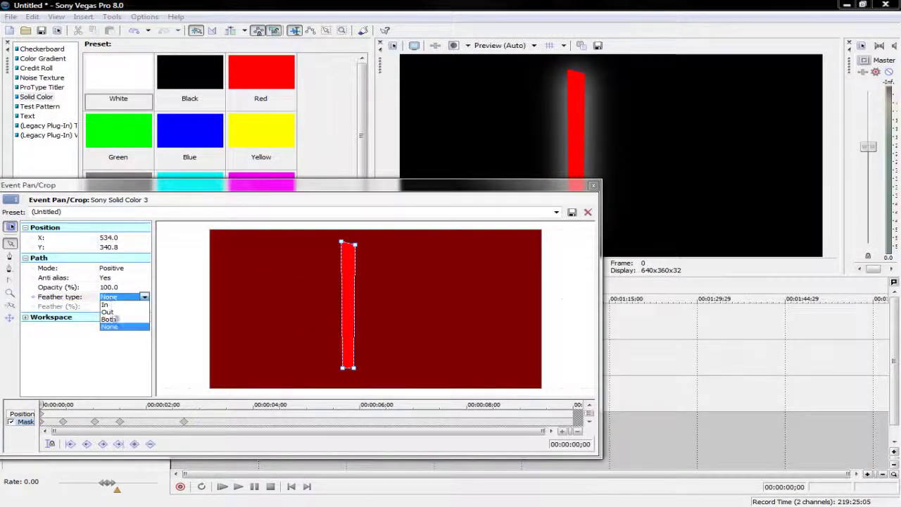
pyautogui.click(116, 325)
pyautogui.click(127, 308)
pyautogui.click(136, 305)
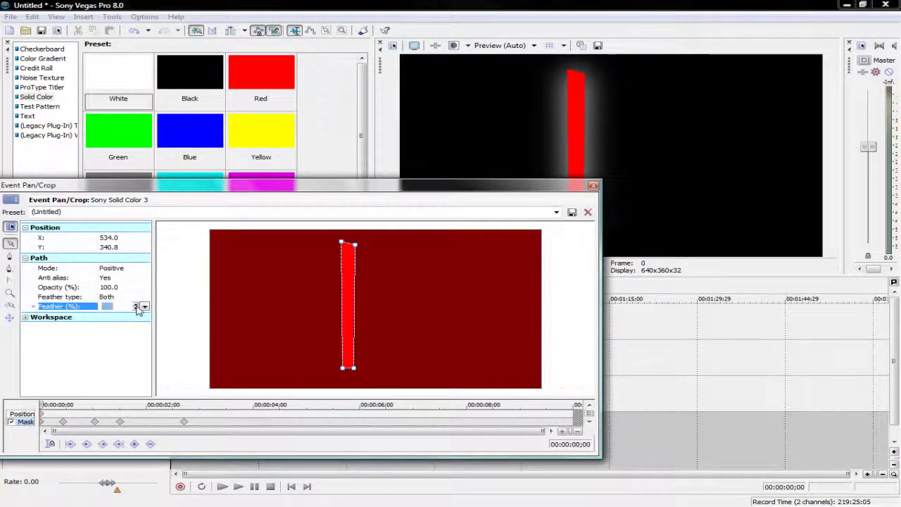
pyautogui.click(137, 305)
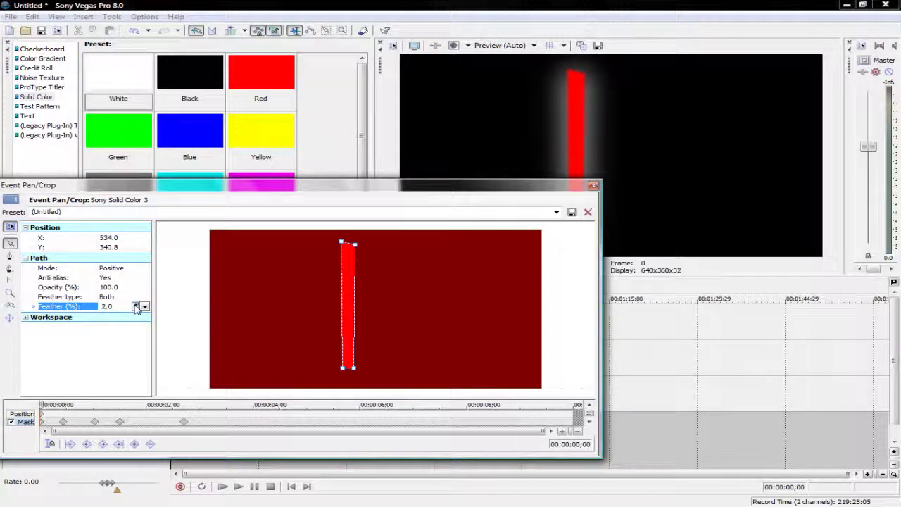
pyautogui.click(136, 306)
pyautogui.click(137, 306)
pyautogui.click(136, 306)
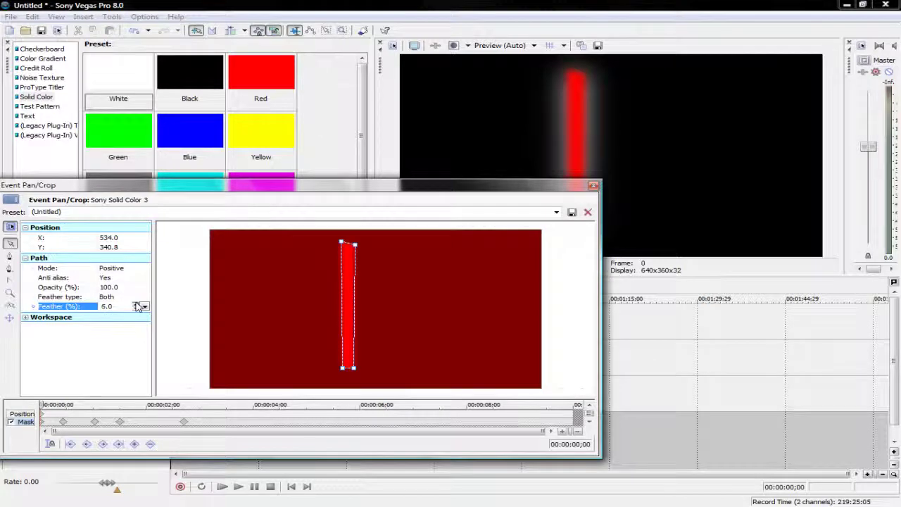
pyautogui.click(136, 306)
pyautogui.click(136, 305)
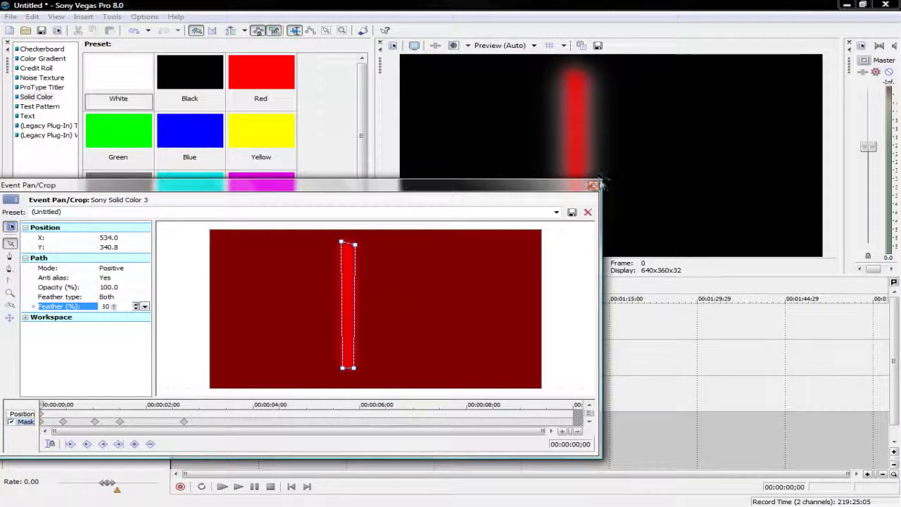
pyautogui.press('Up')
pyautogui.press('Up')
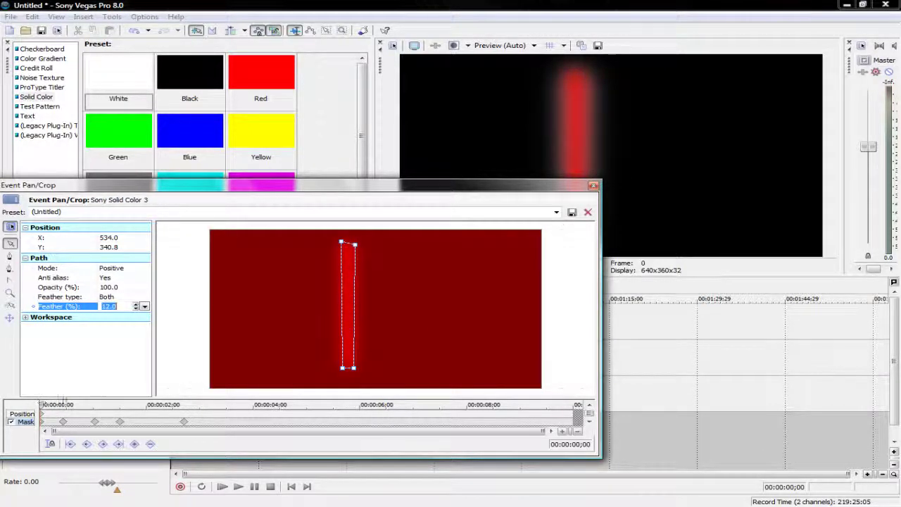
pyautogui.click(593, 186)
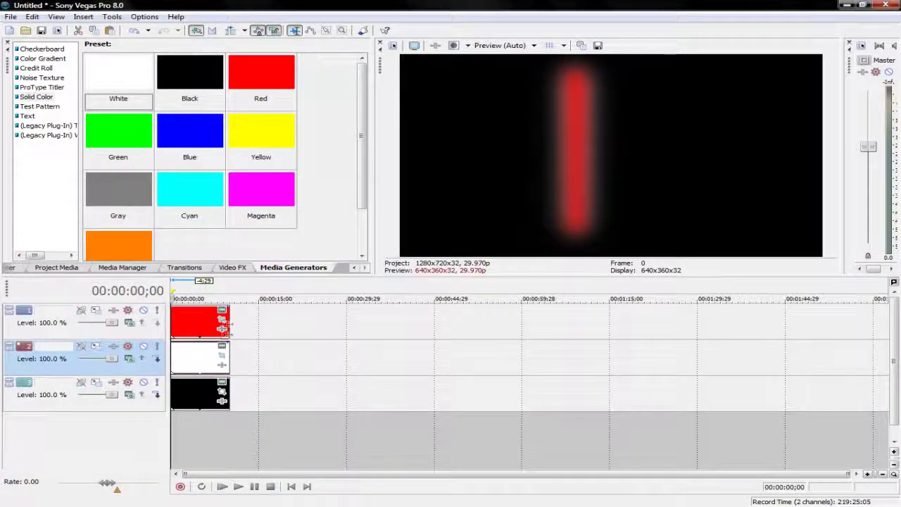
# Step: At the 00:00:00;13 keyframe, feather the white glow mask on both sides at about 15%
pyautogui.click(222, 356)
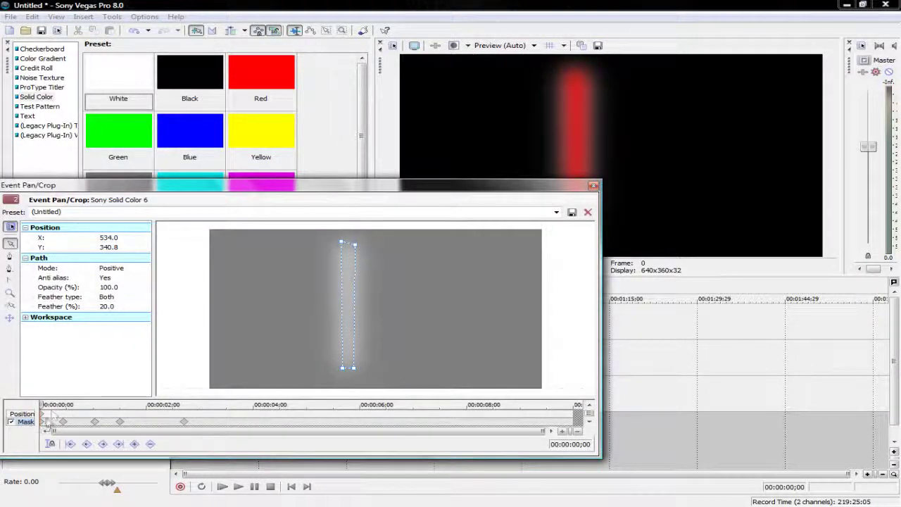
pyautogui.click(63, 421)
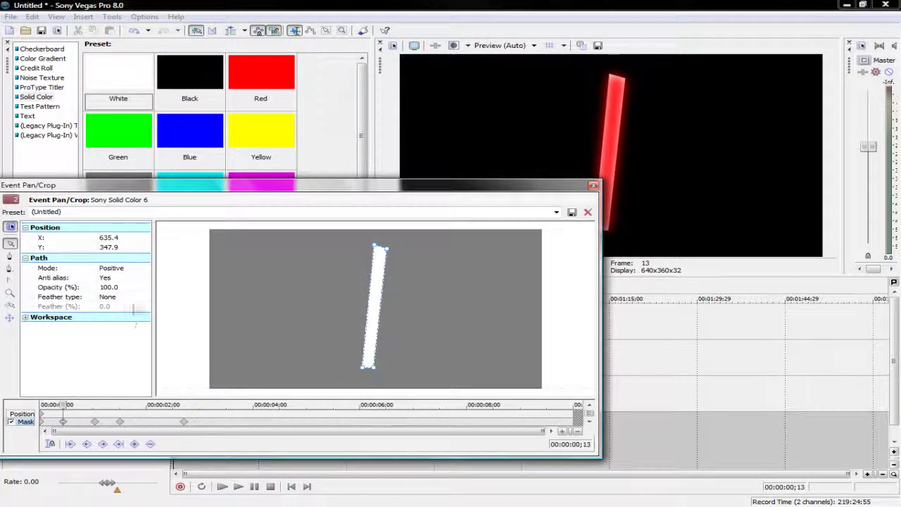
pyautogui.click(116, 296)
pyautogui.click(119, 317)
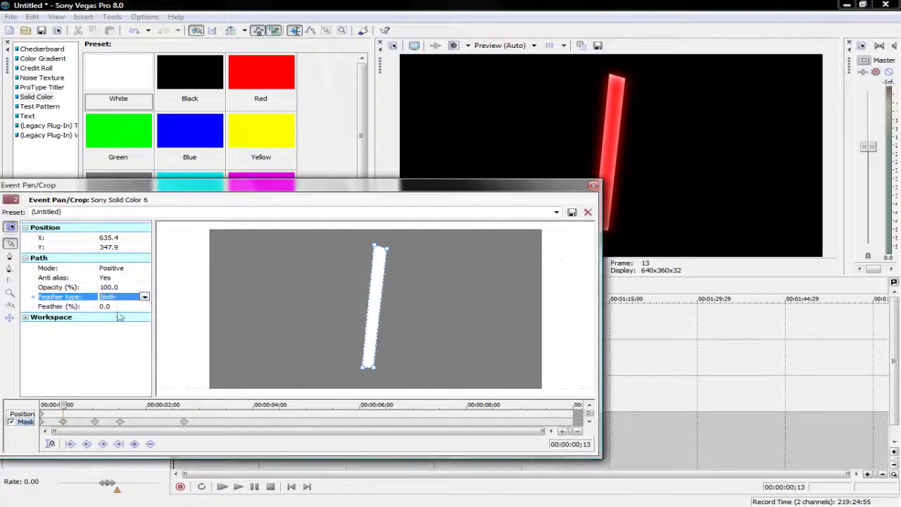
pyautogui.click(107, 308)
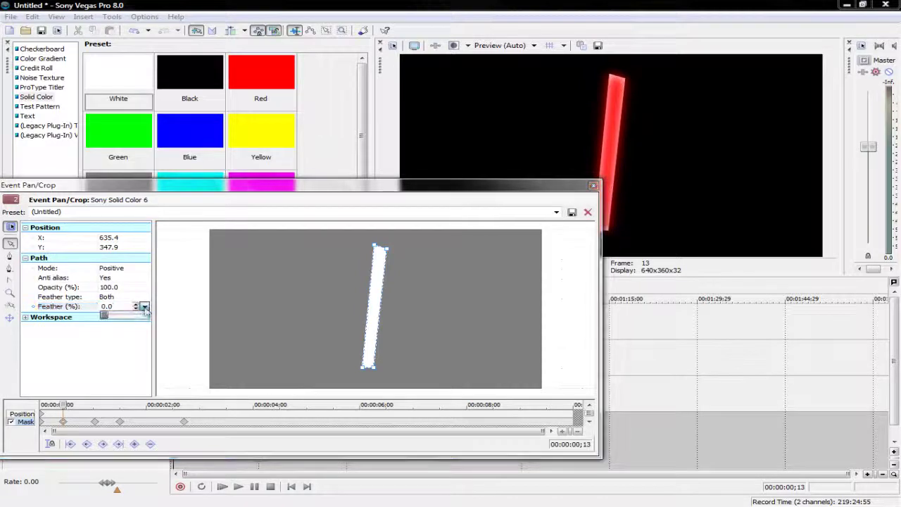
pyautogui.moveTo(111, 318); pyautogui.dragTo(121, 318)
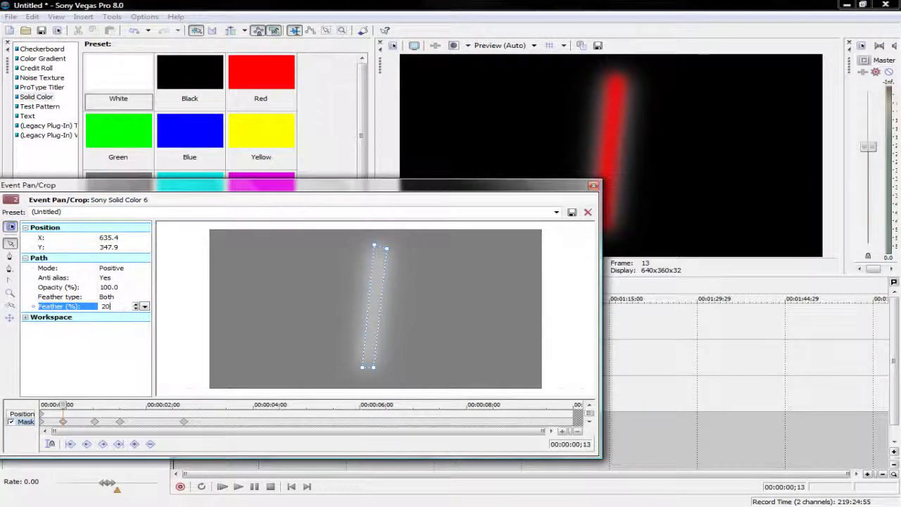
# Step: At the 00:00:01;01 keyframe, set both-sided feather to 20%
pyautogui.click(95, 420)
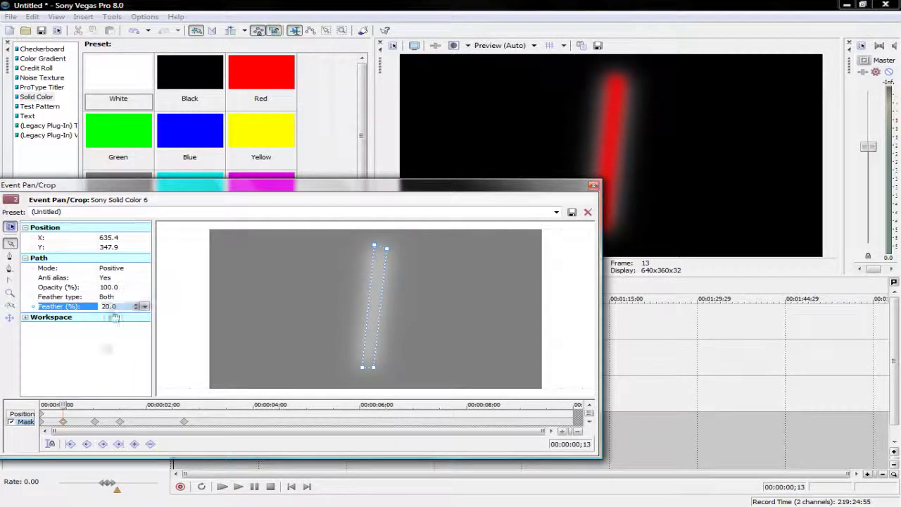
pyautogui.click(109, 297)
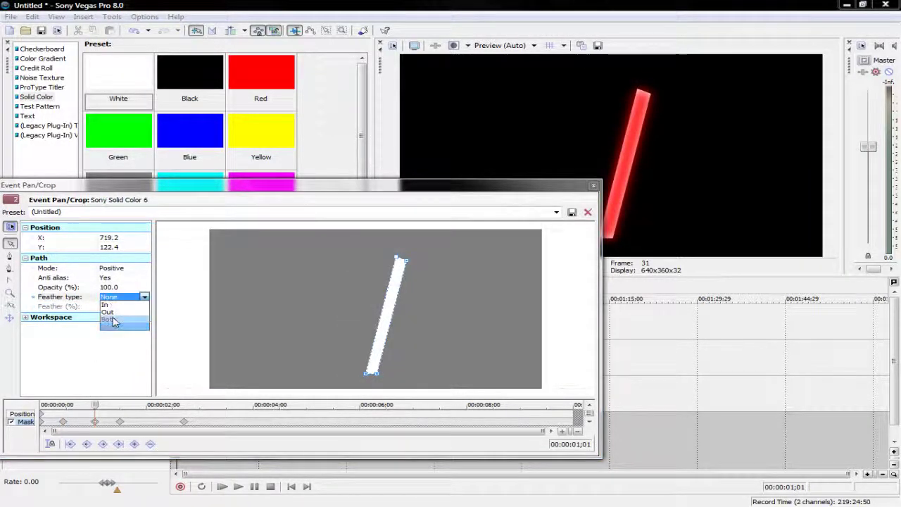
pyautogui.click(108, 319)
pyautogui.click(107, 306)
pyautogui.write('20')
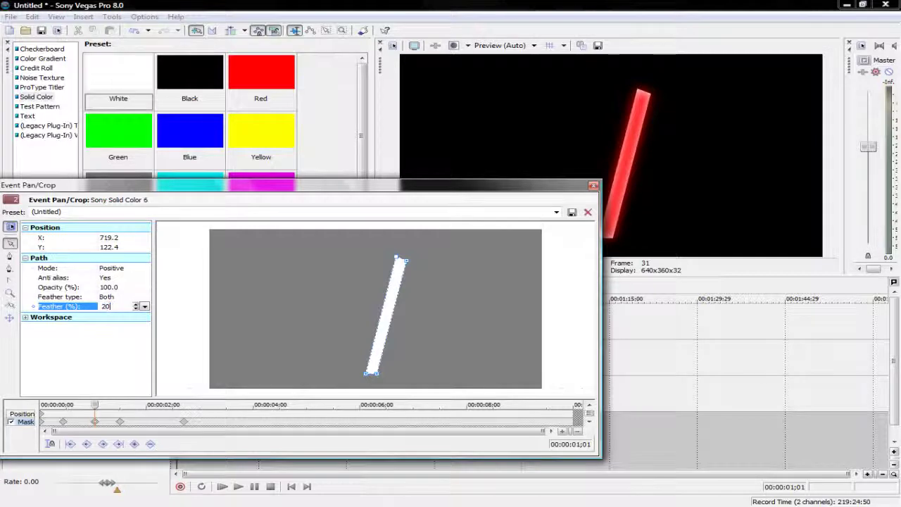
pyautogui.press('Return')
# Step: Give the 1;15 and 2;21 keyframes both-sided feathering at 20%
pyautogui.hotkey('ctrl', 'Right')
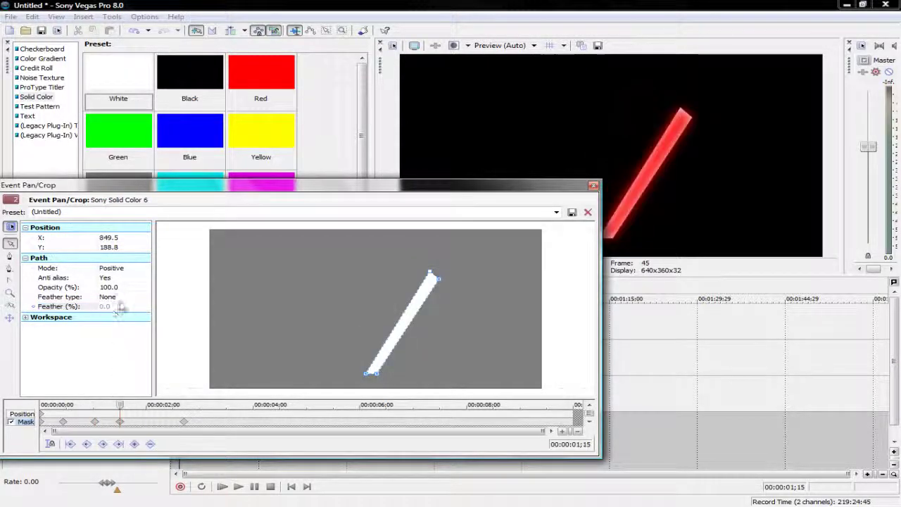
pyautogui.click(118, 297)
pyautogui.click(117, 325)
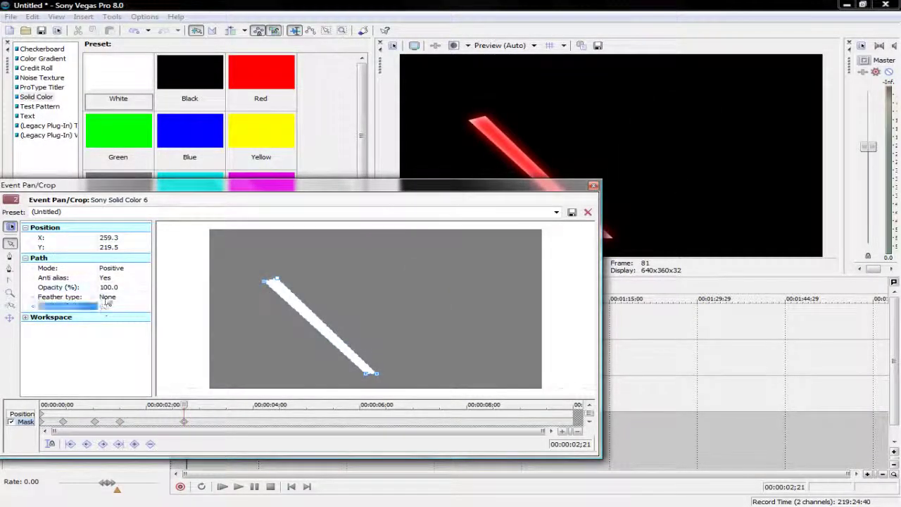
pyautogui.click(119, 296)
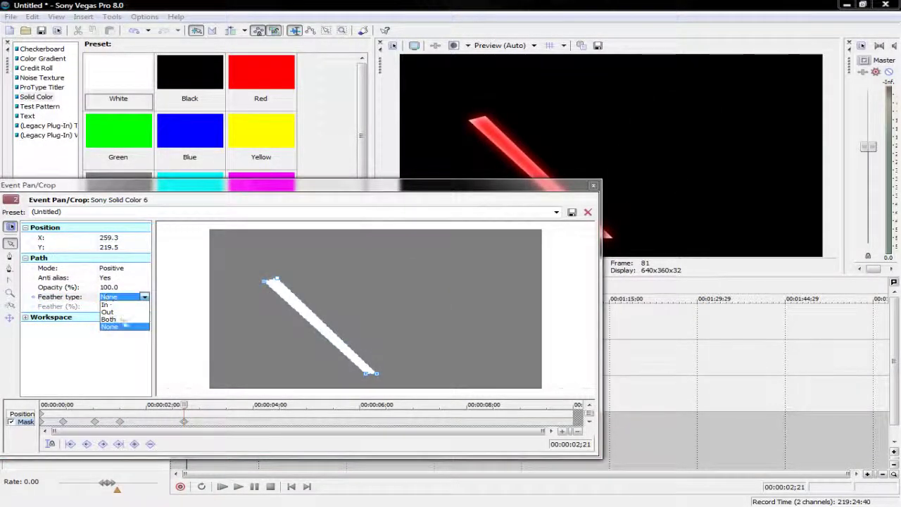
pyautogui.click(114, 318)
pyautogui.click(119, 306)
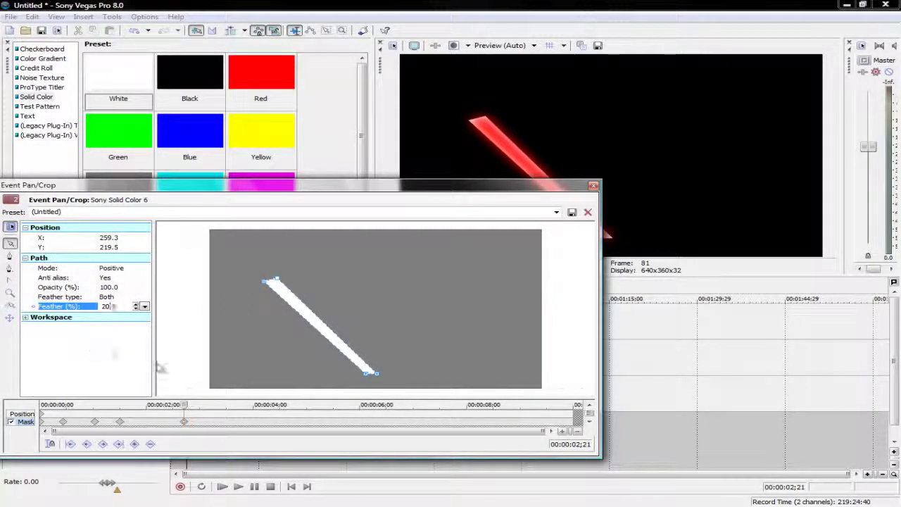
pyautogui.press('Return')
pyautogui.click(593, 185)
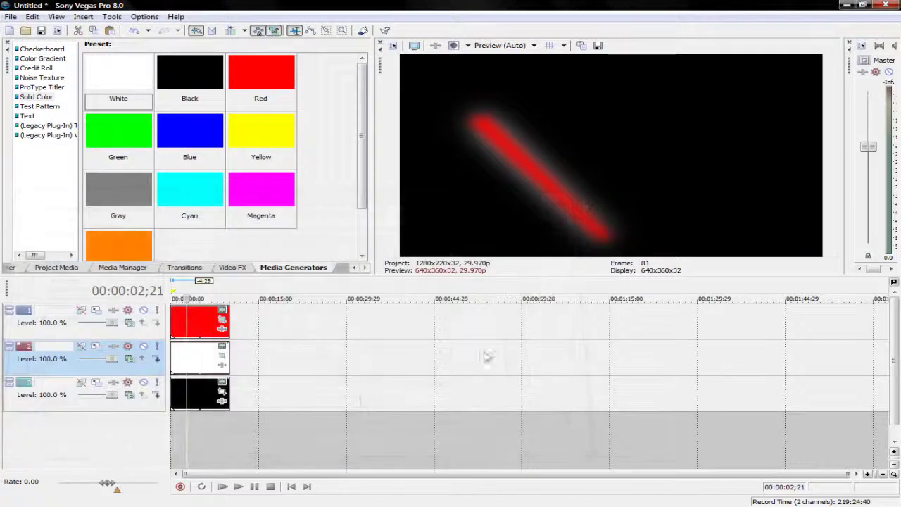
pyautogui.click(173, 437)
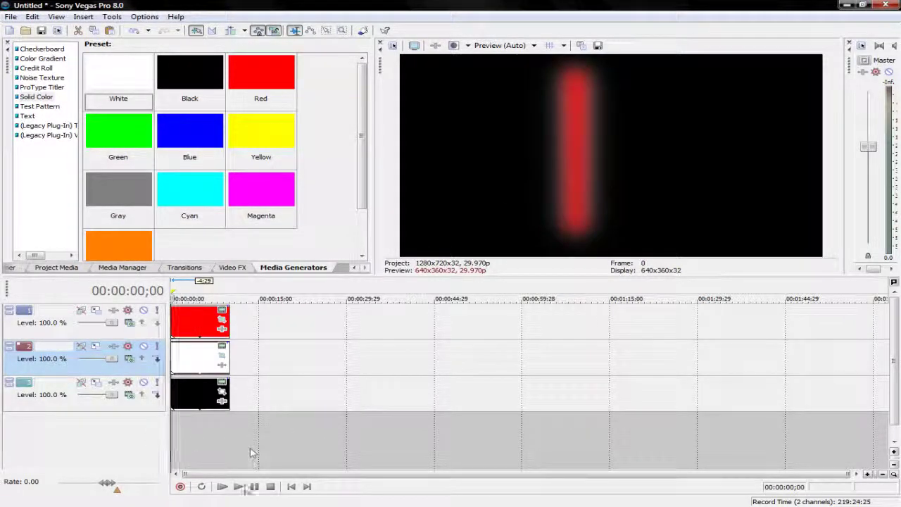
pyautogui.click(238, 487)
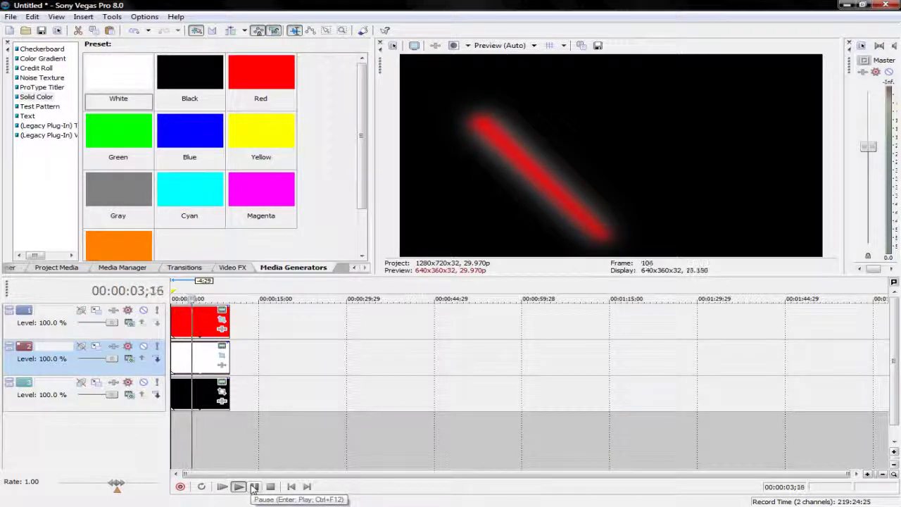
pyautogui.click(254, 486)
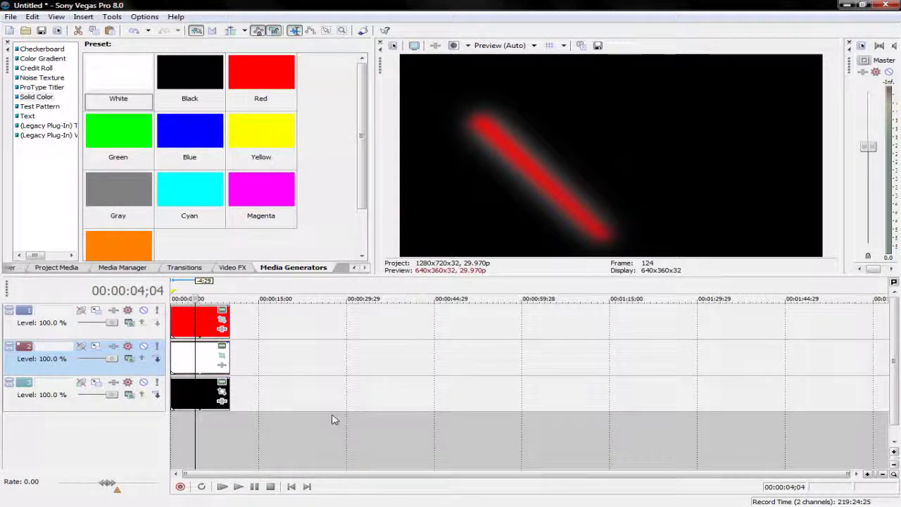
pyautogui.press('Right')
pyautogui.click(198, 332)
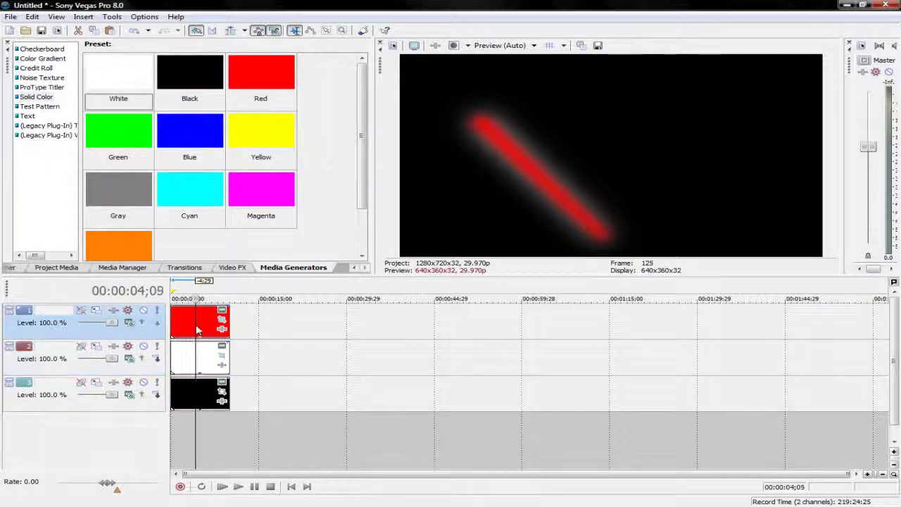
pyautogui.click(210, 330)
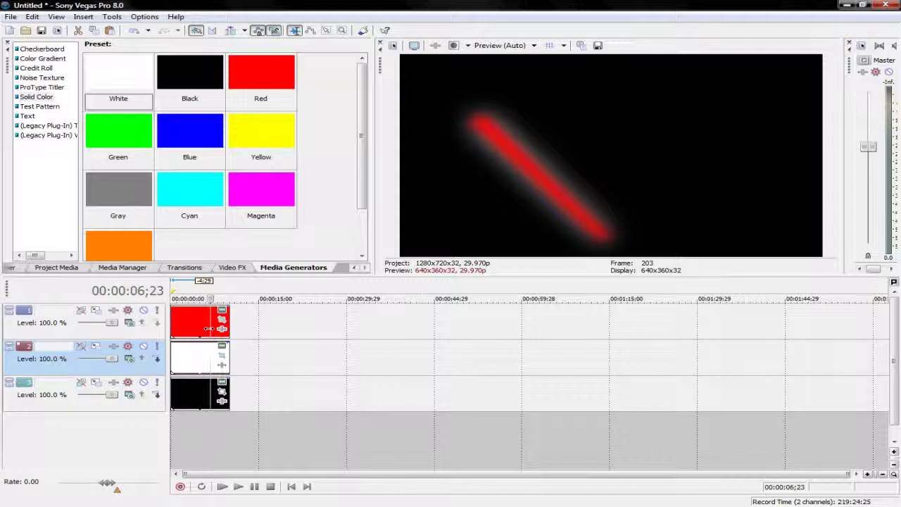
pyautogui.click(222, 310)
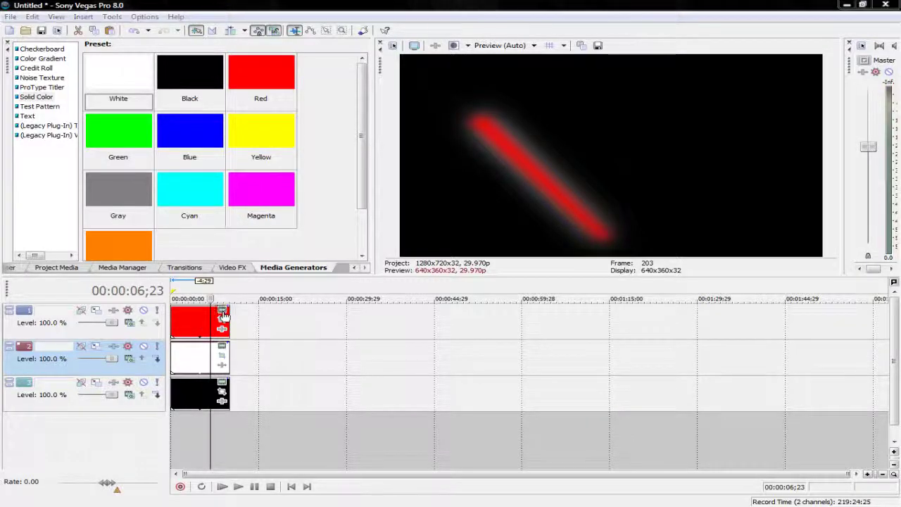
pyautogui.moveTo(274, 361); pyautogui.dragTo(131, 350)
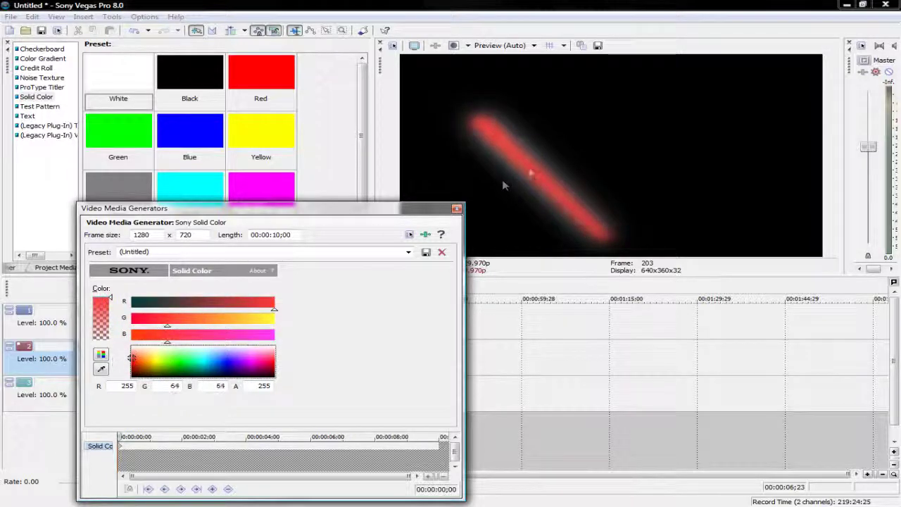
# Step: Close the colour settings, keeping the brighter red R 255, G 64, B 64
pyautogui.click(457, 208)
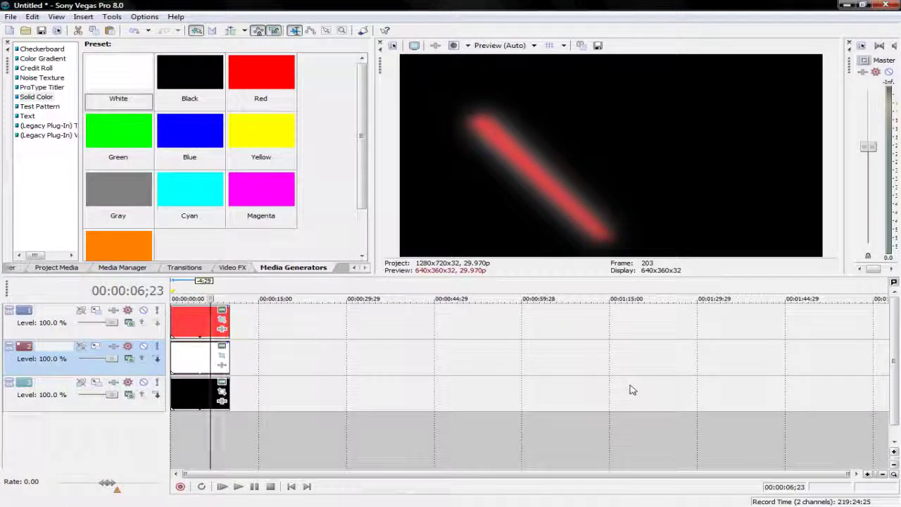